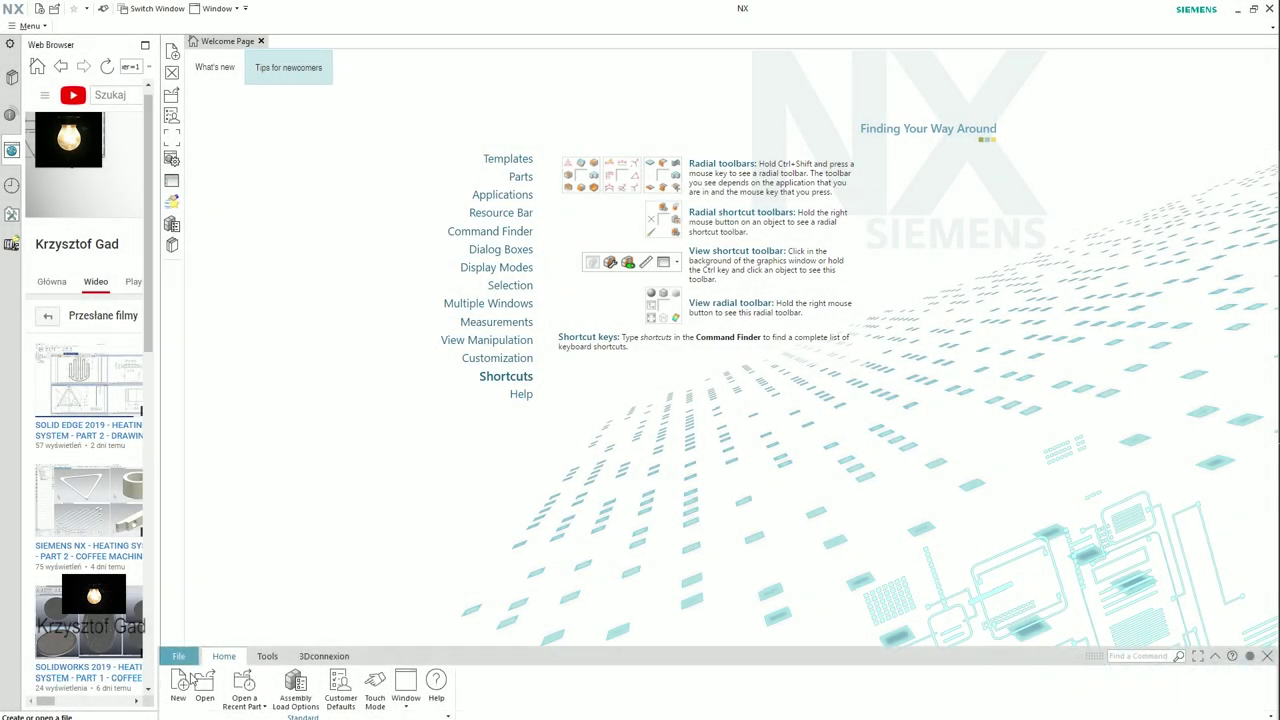
- Create a new Model part named Base For Pot
{"action": "left_click", "coordinate": [179, 685]}
{"action": "key", "text": "Return"}
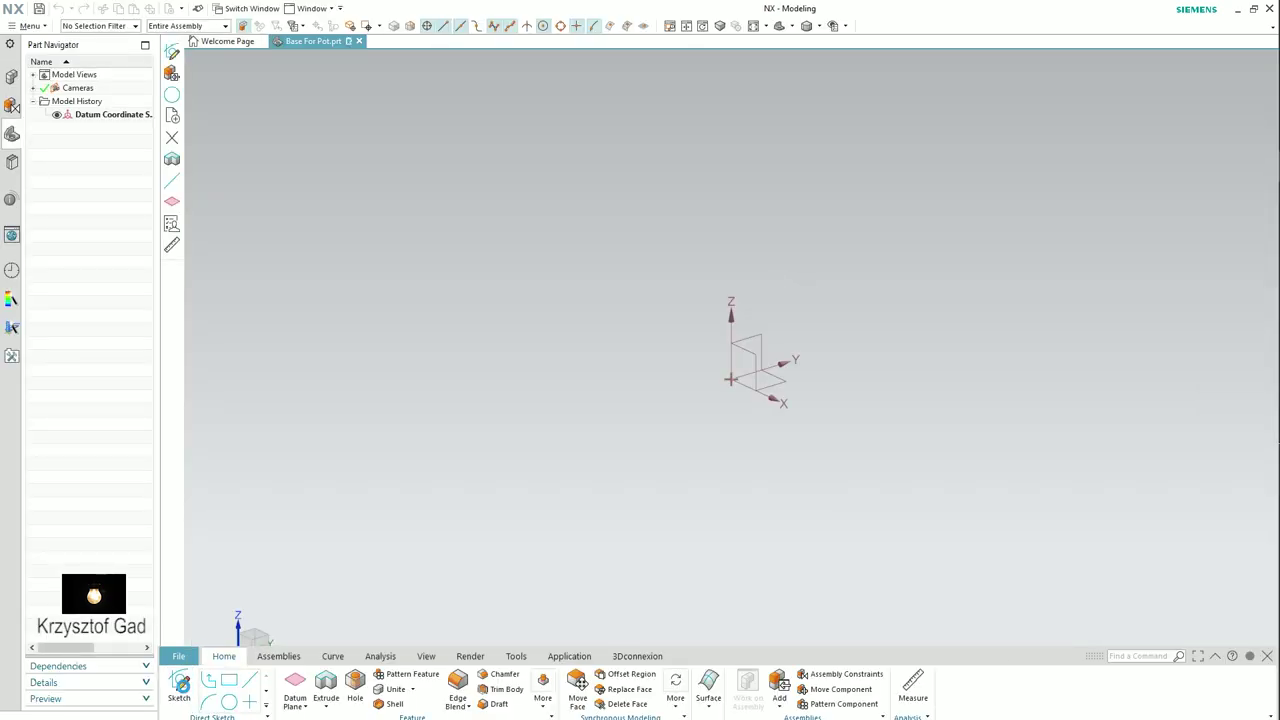
- Start a sketch on the XY plane and draw a 160 diameter circle at the origin
{"action": "left_click", "coordinate": [179, 685]}
{"action": "left_click", "coordinate": [310, 212]}
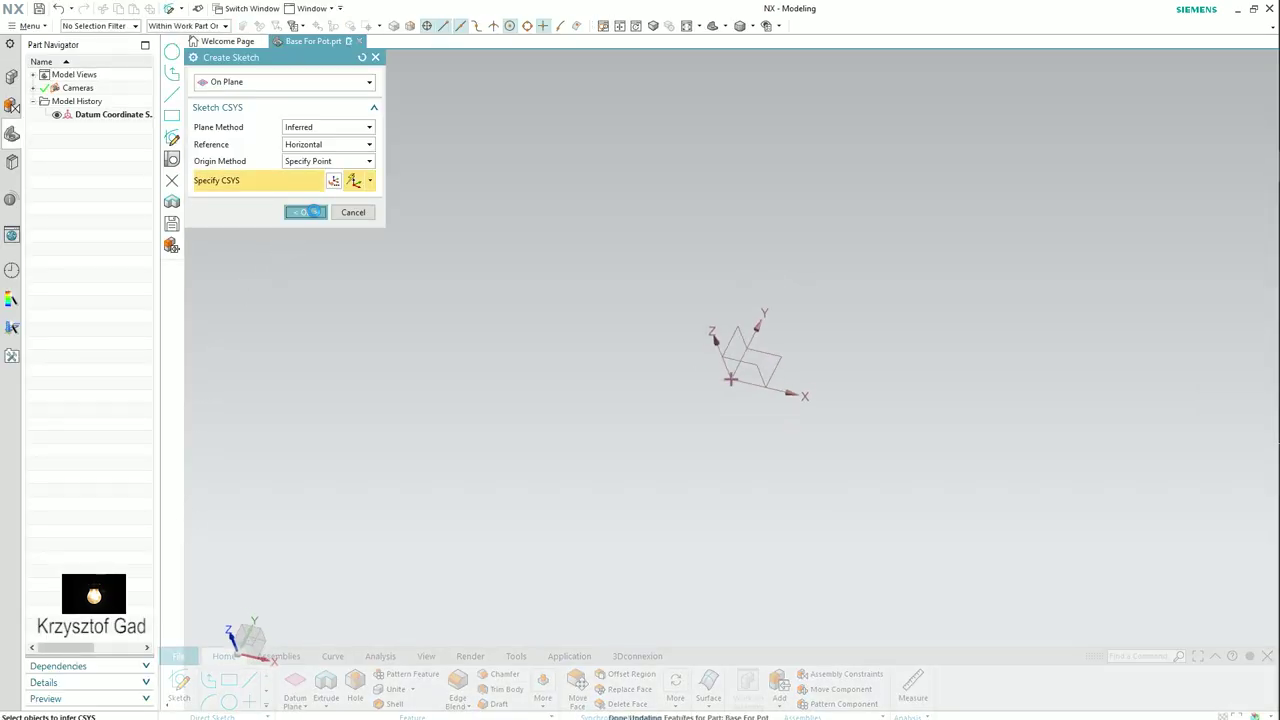
{"action": "right_click", "coordinate": [488, 249]}
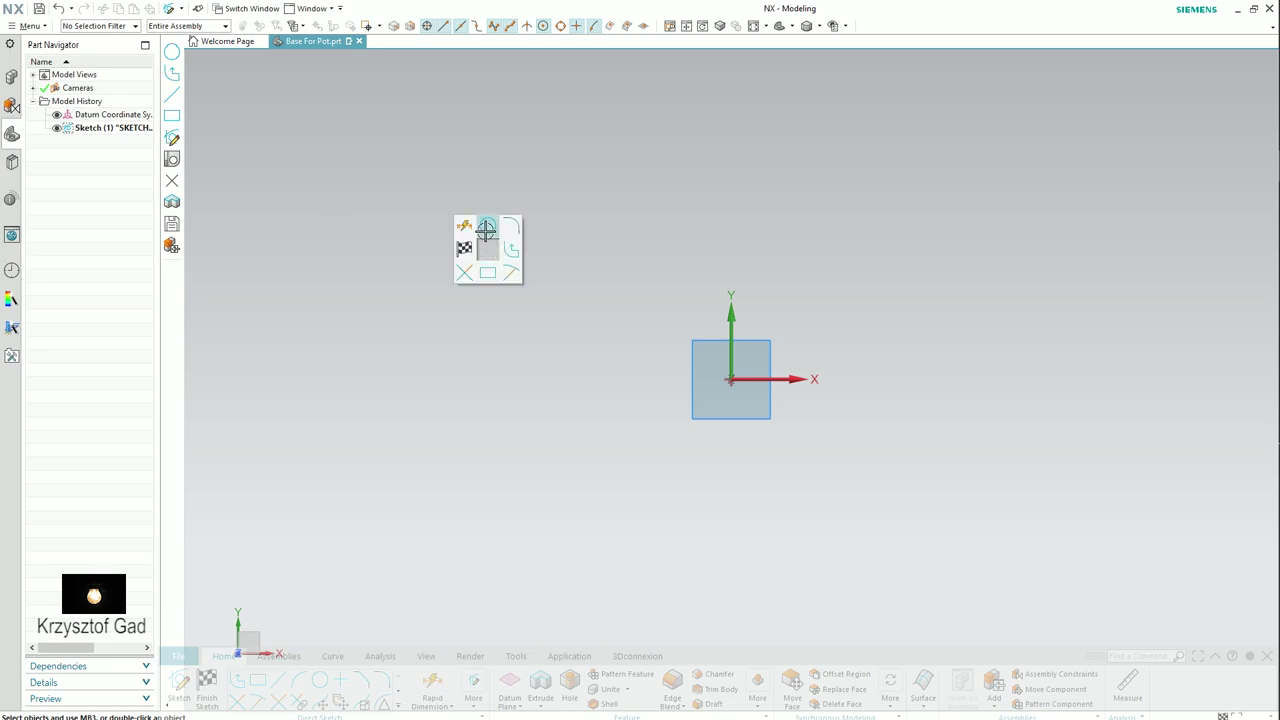
{"action": "left_click", "coordinate": [486, 229]}
{"action": "left_click", "coordinate": [731, 379]}
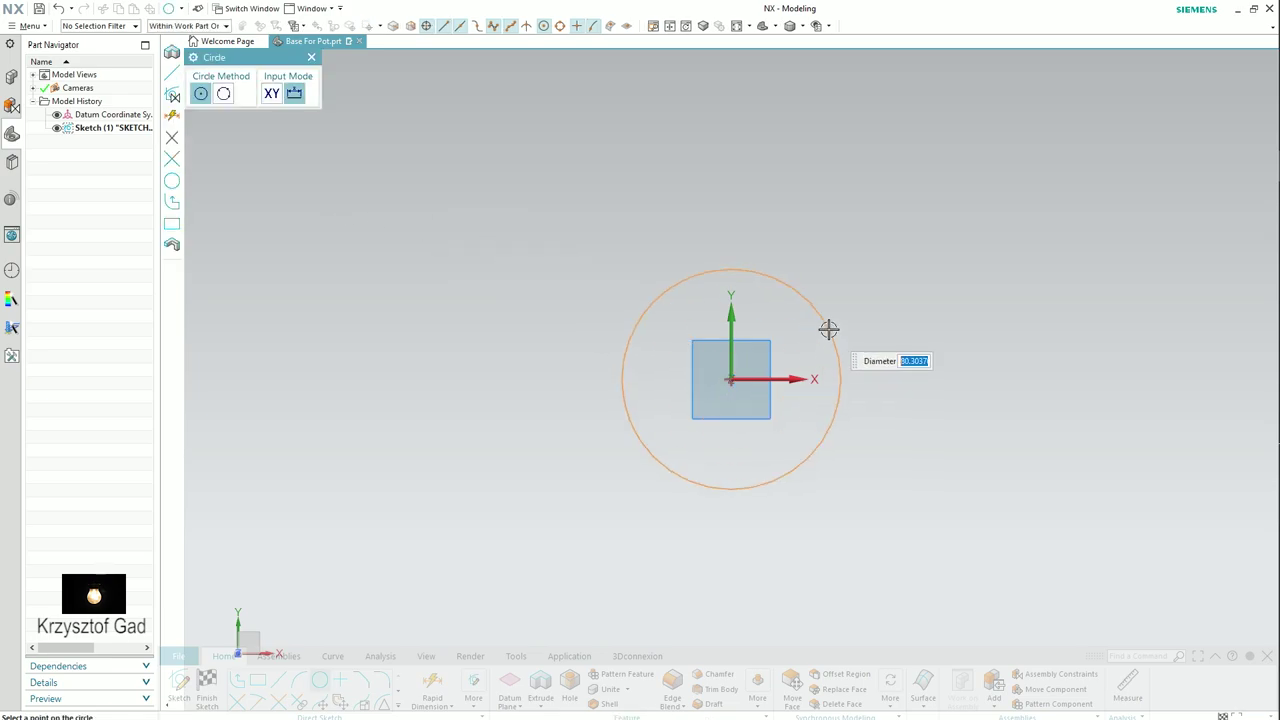
{"action": "key", "text": "Return"}
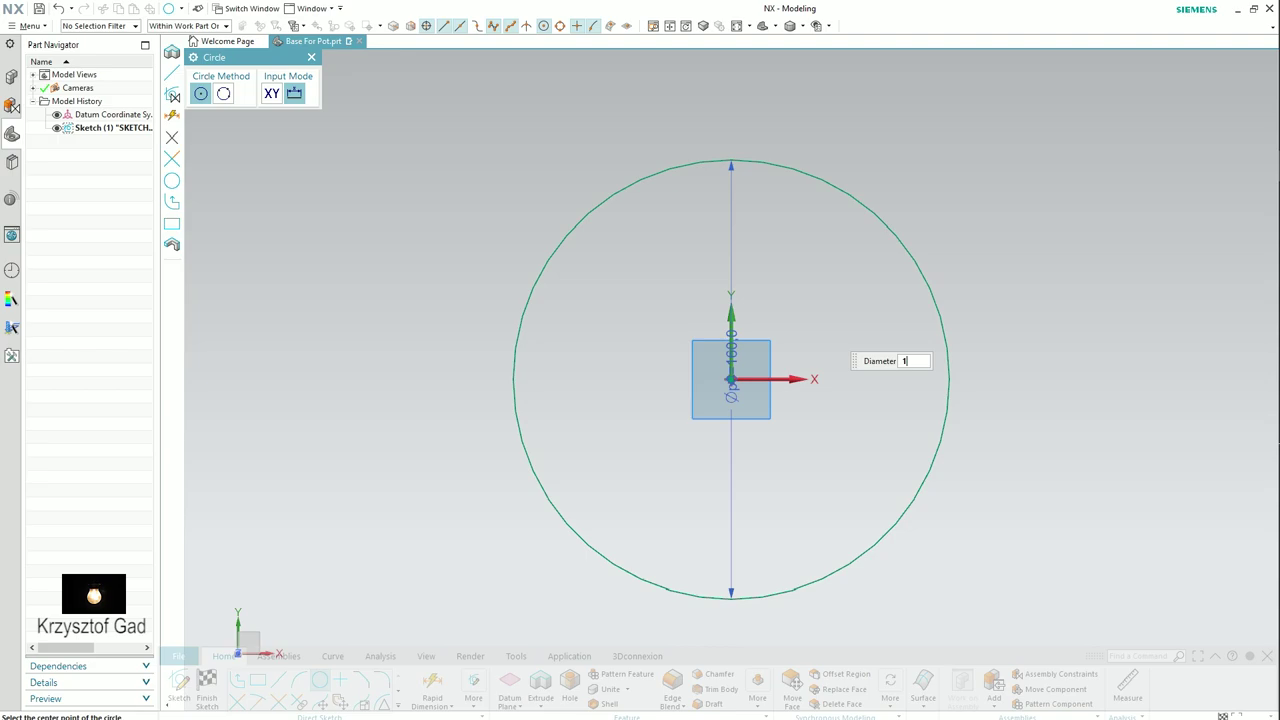
- Add concentric 155 and 125 diameter circles at the origin
{"action": "type", "text": "5"}
{"action": "key", "text": "Return"}
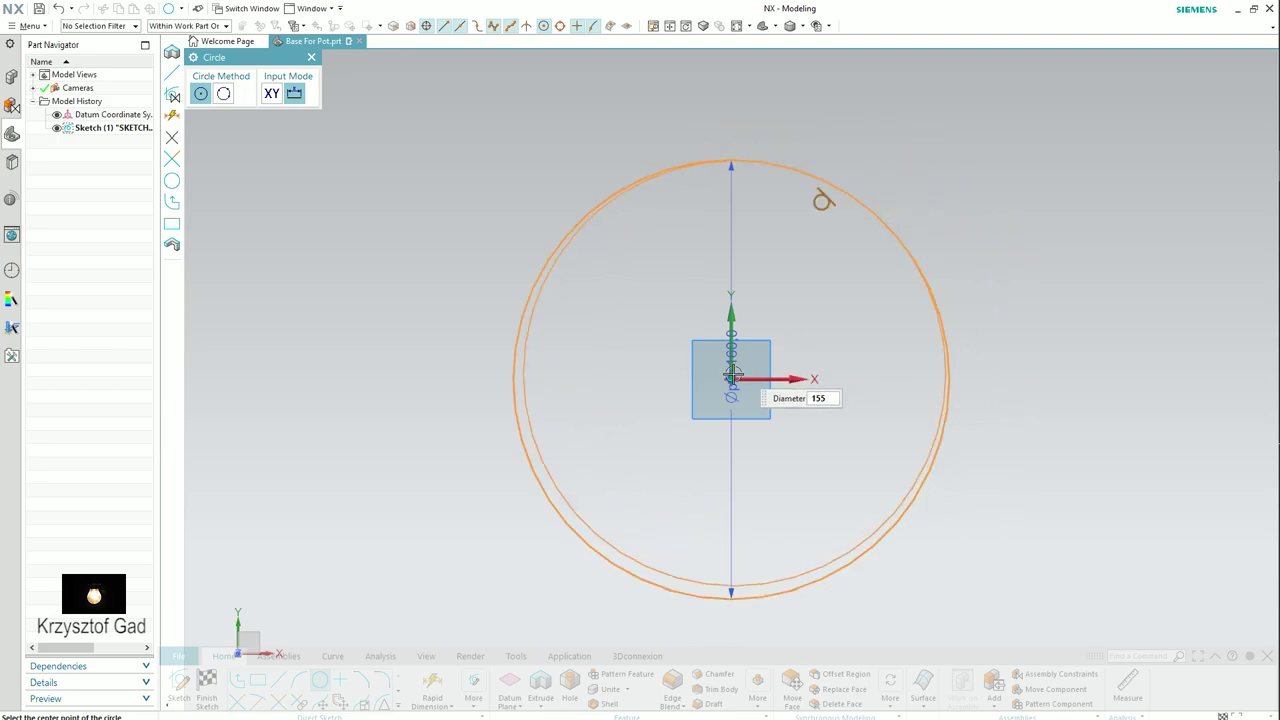
{"action": "left_click", "coordinate": [732, 379]}
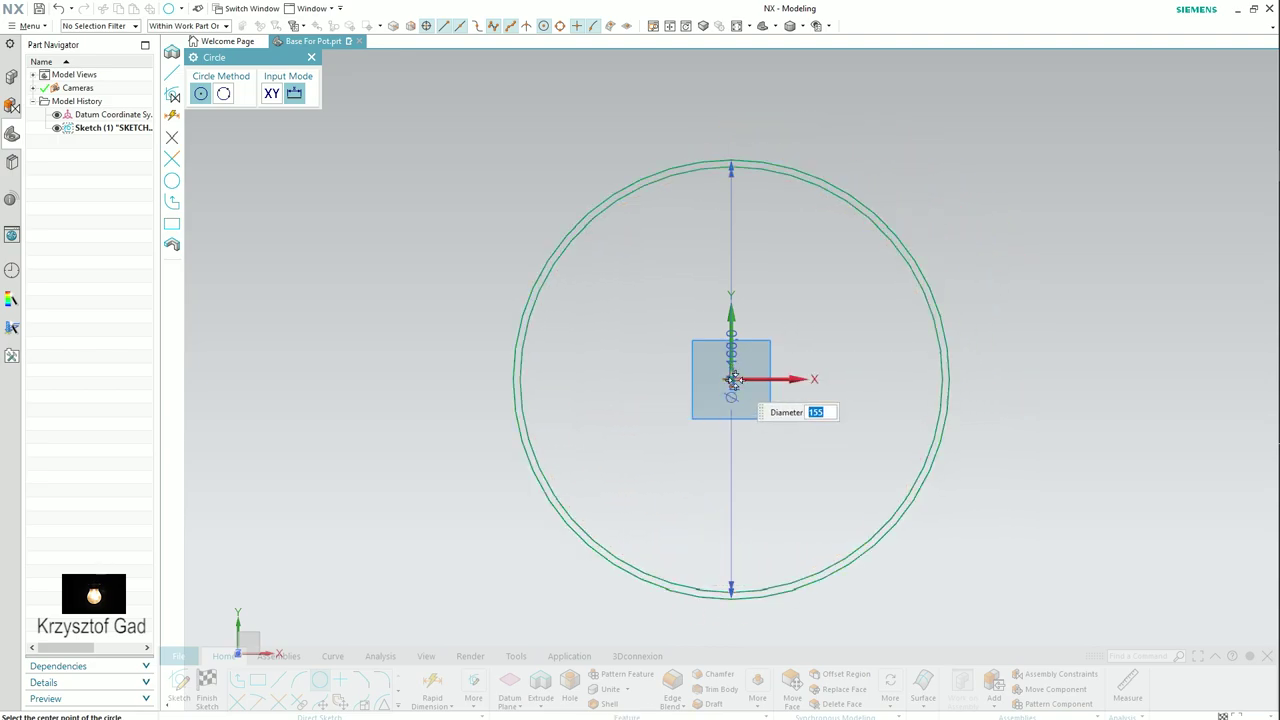
{"action": "type", "text": "125"}
{"action": "key", "text": "Return"}
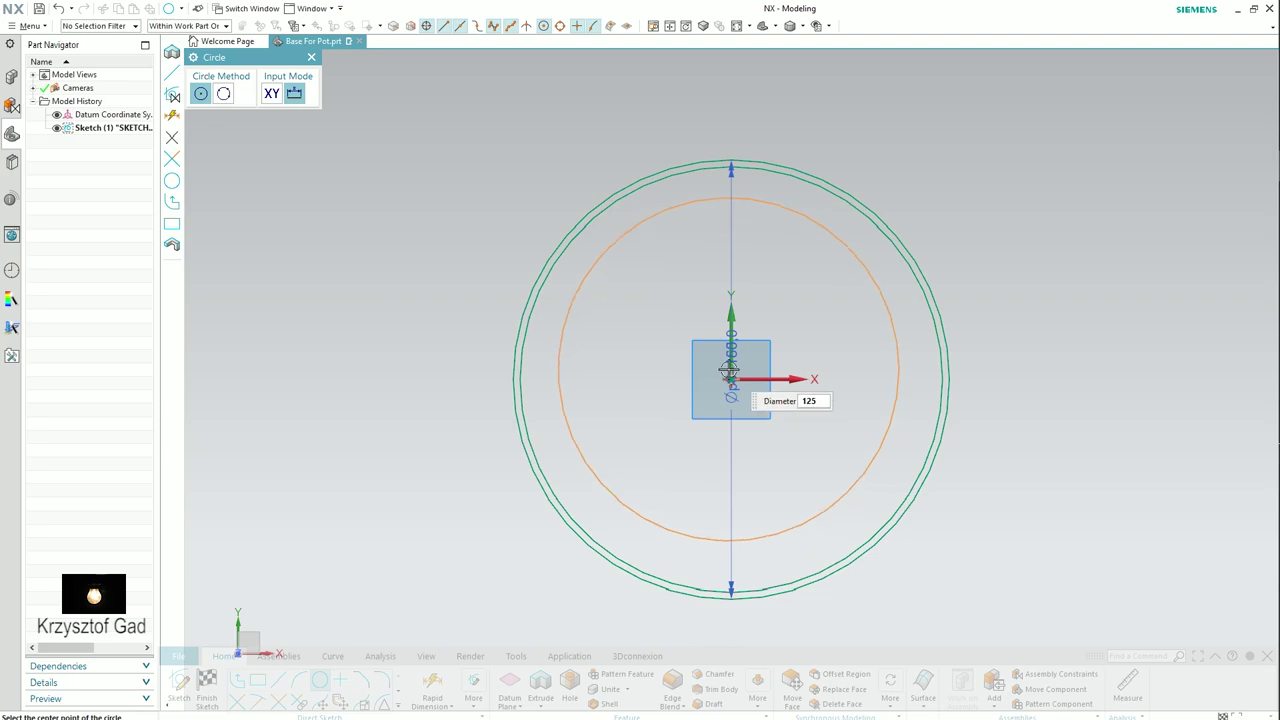
{"action": "left_click", "coordinate": [732, 379]}
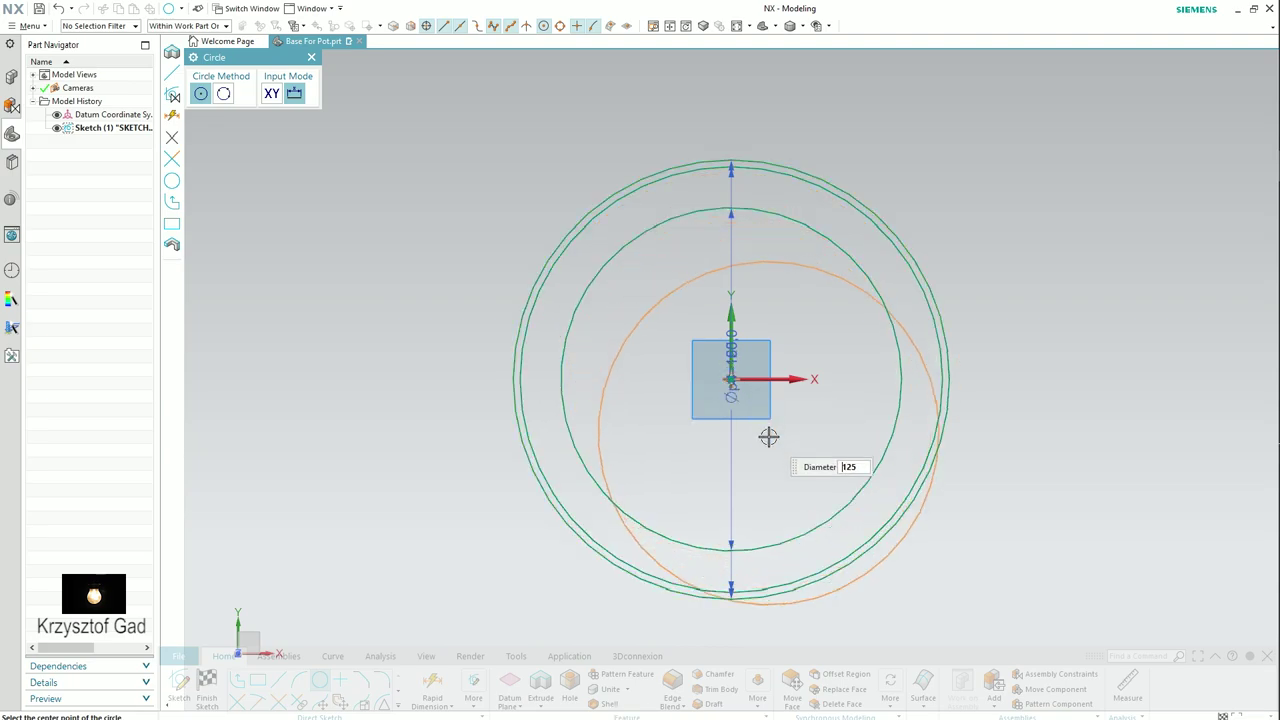
{"action": "key", "text": "Escape"}
- Move the 125, 160 and 155 diameter dimensions to diagonal positions
{"action": "left_click_drag", "start_coordinate": [731, 248], "coordinate": [975, 228]}
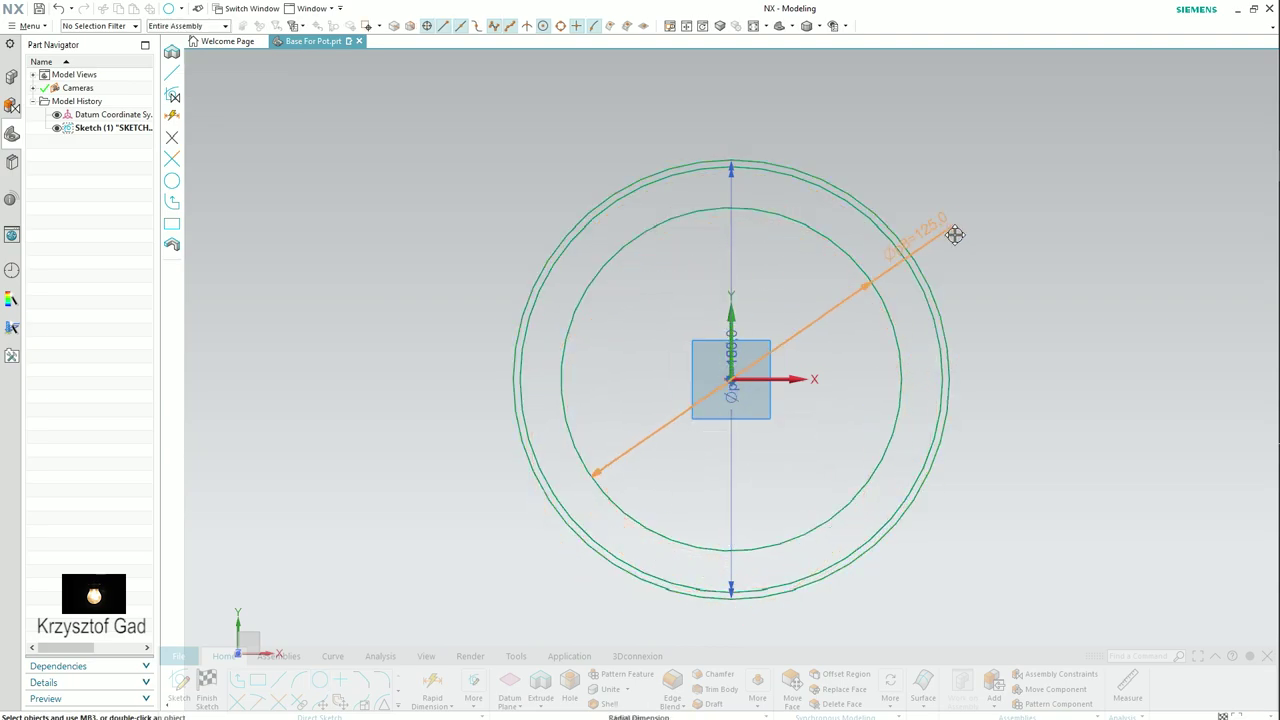
{"action": "left_click_drag", "start_coordinate": [726, 183], "coordinate": [938, 190]}
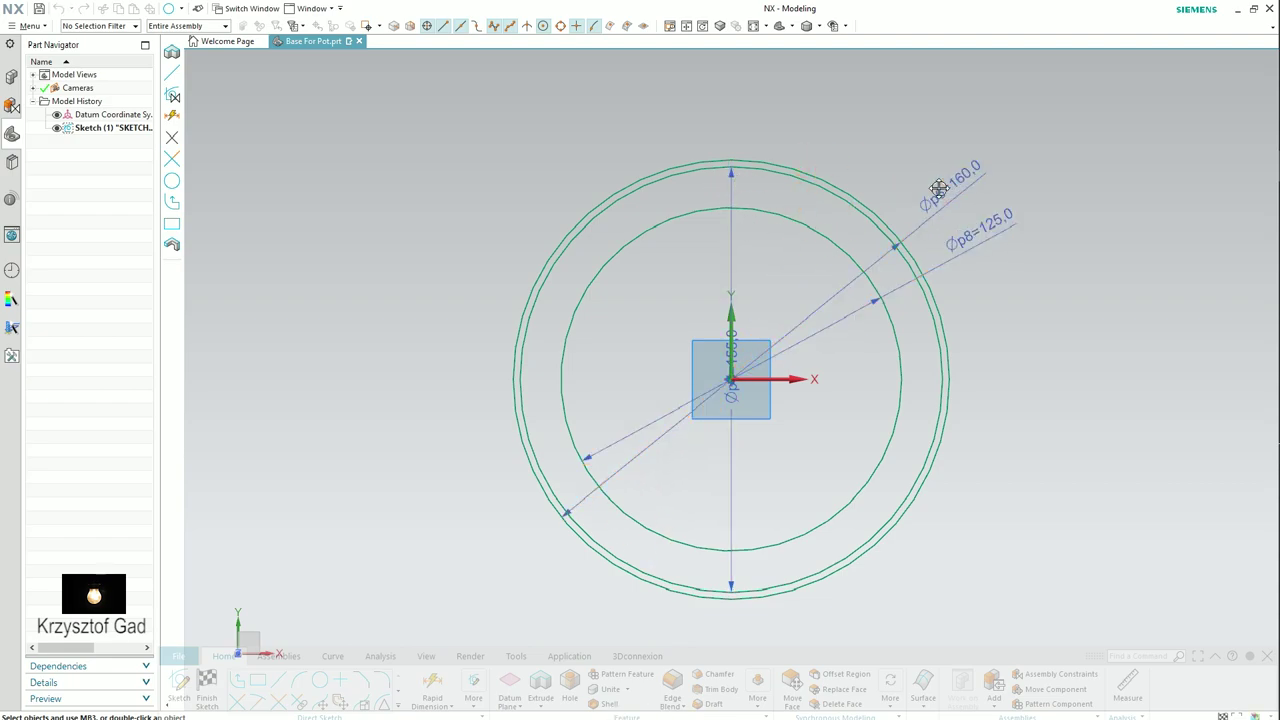
{"action": "left_click_drag", "start_coordinate": [733, 181], "coordinate": [902, 155]}
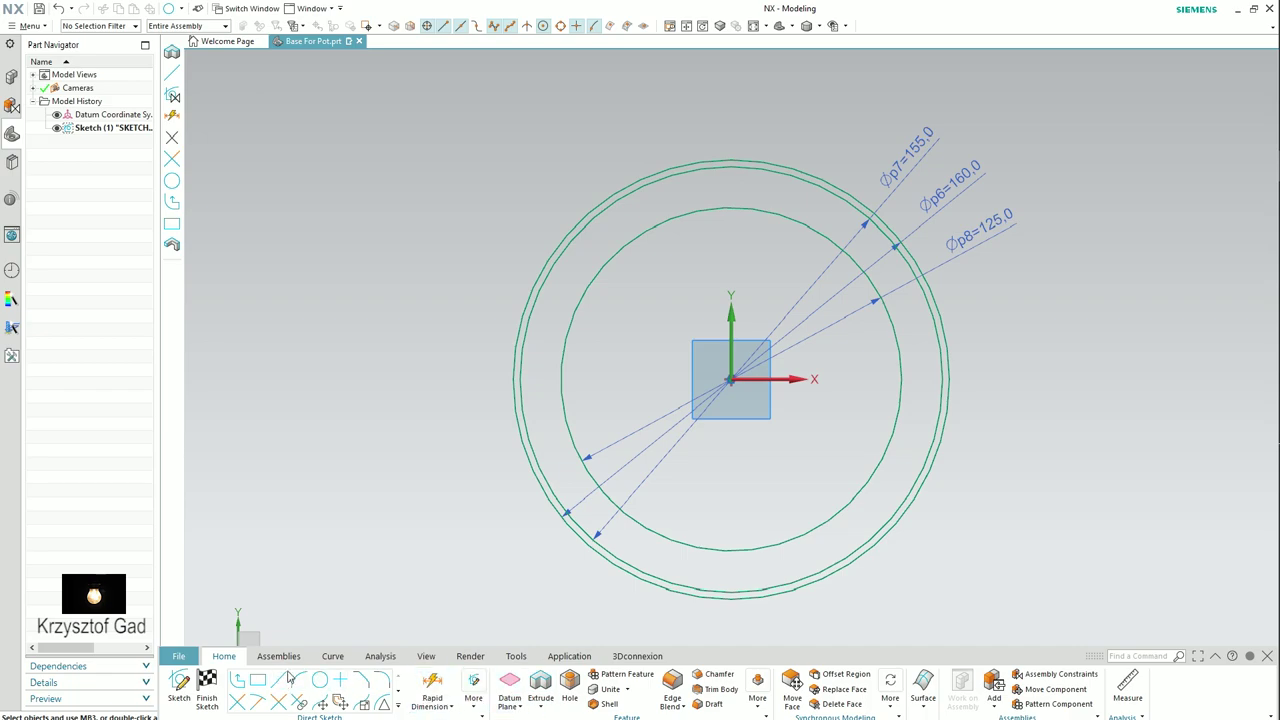
- Draw a line from the sketch origin out to the upper left
{"action": "left_click", "coordinate": [287, 679]}
{"action": "left_click", "coordinate": [731, 379]}
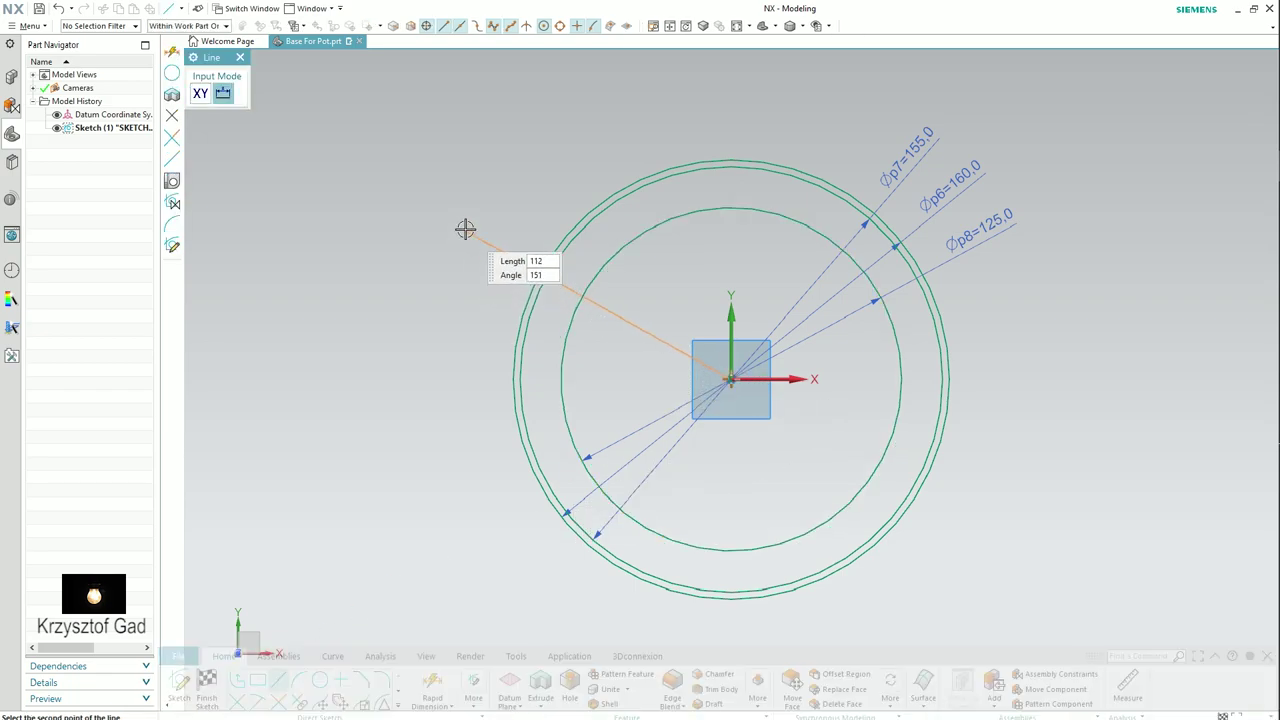
{"action": "left_click", "coordinate": [465, 229]}
{"action": "key", "text": "Escape"}
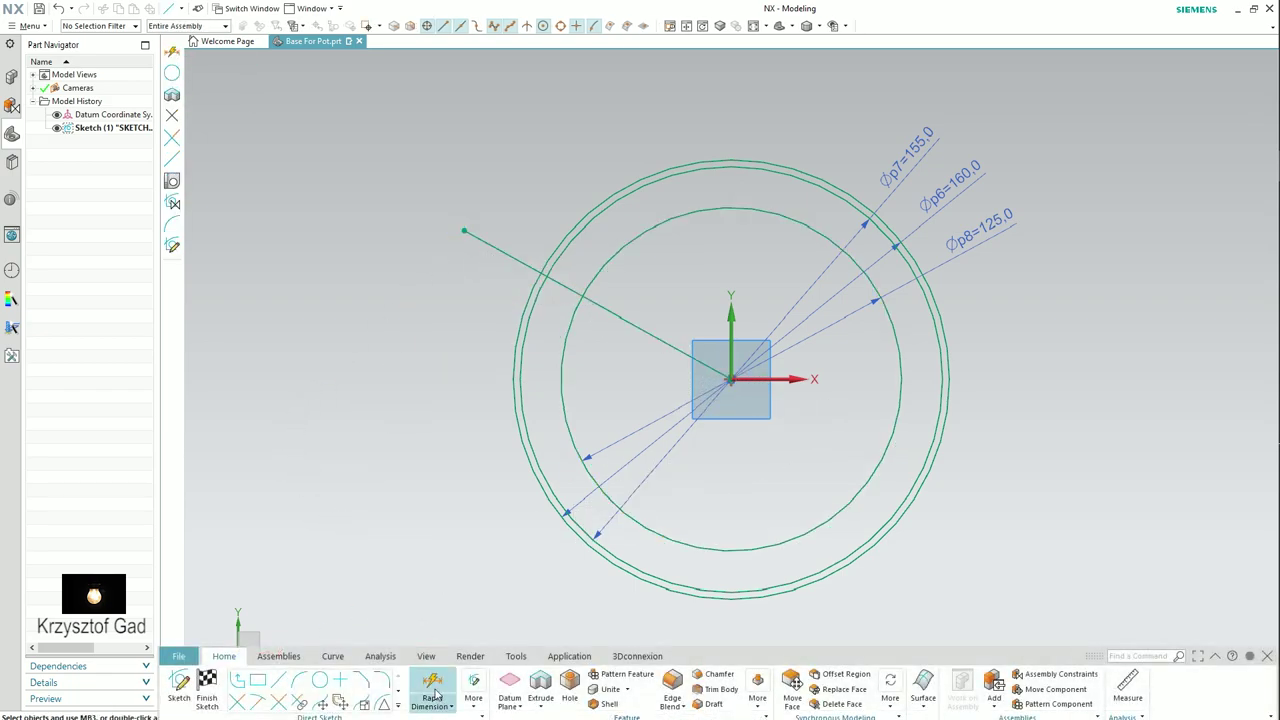
- Fix the line at 34° from the X axis with an angular dimension
{"action": "left_click", "coordinate": [433, 690]}
{"action": "left_click", "coordinate": [337, 252]}
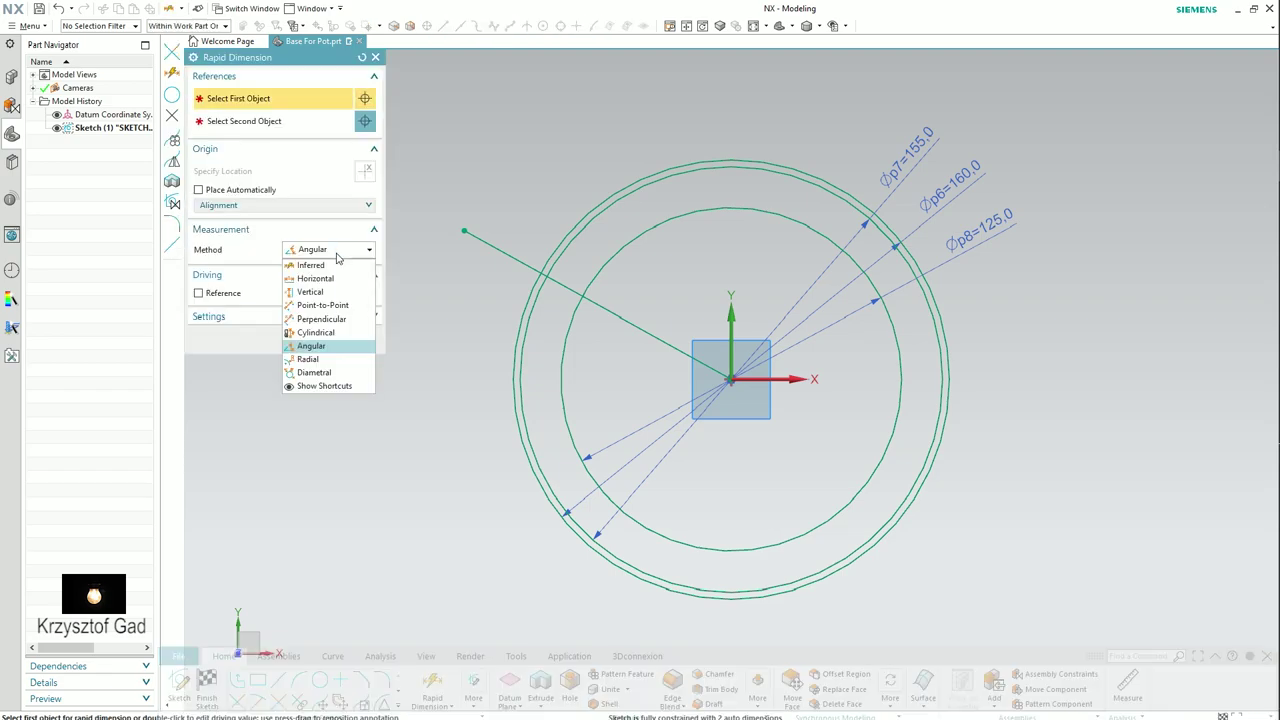
{"action": "left_click", "coordinate": [337, 252]}
{"action": "left_click", "coordinate": [516, 258]}
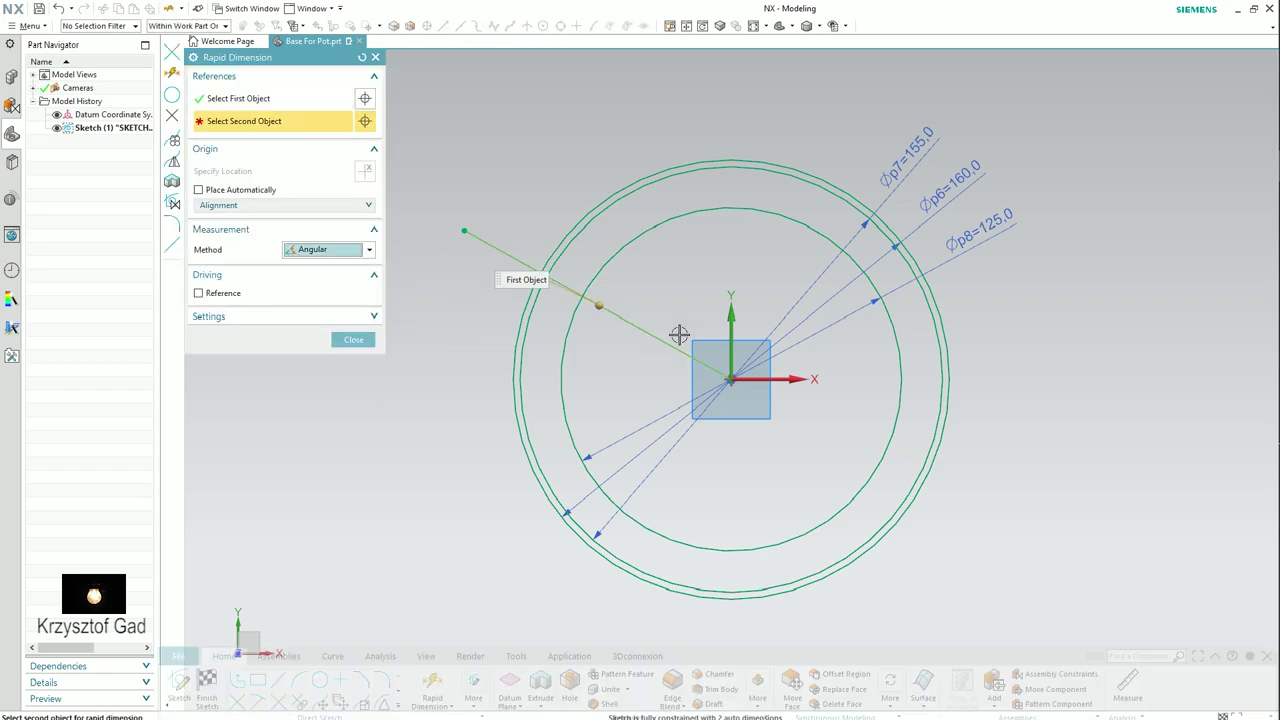
{"action": "left_click", "coordinate": [791, 379]}
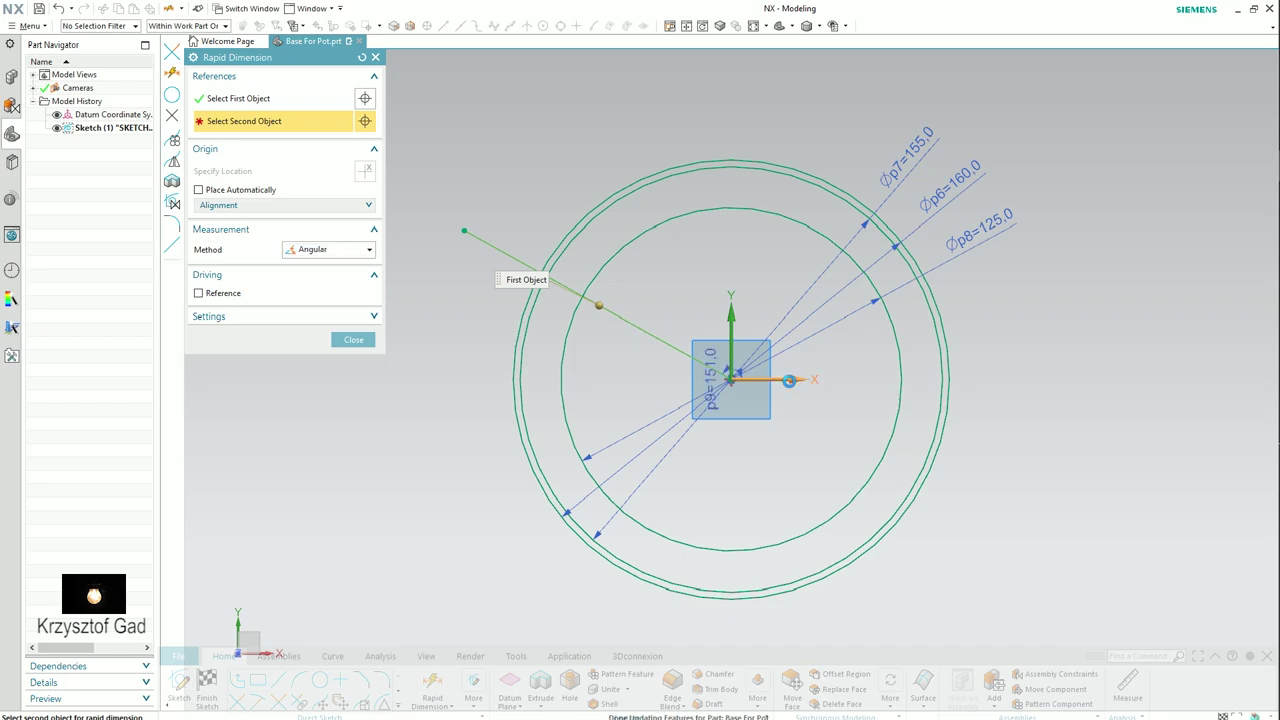
{"action": "left_click", "coordinate": [618, 355]}
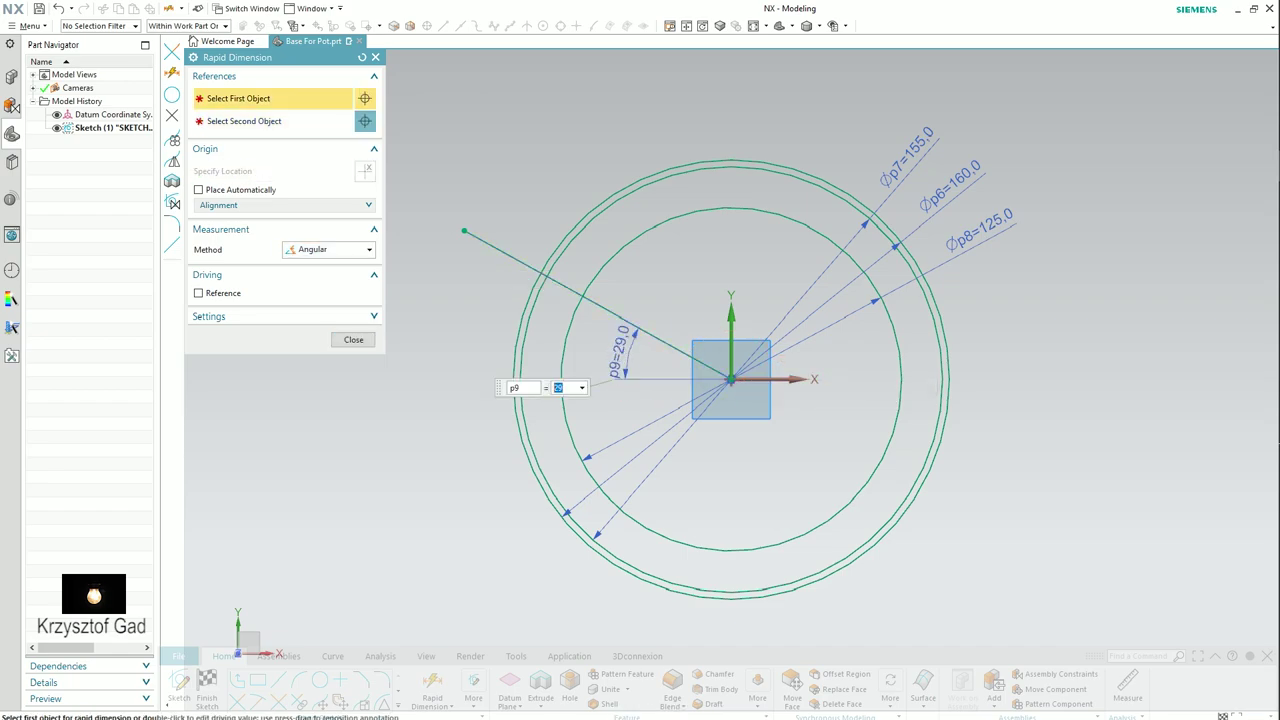
{"action": "type", "text": "34"}
{"action": "key", "text": "Return"}
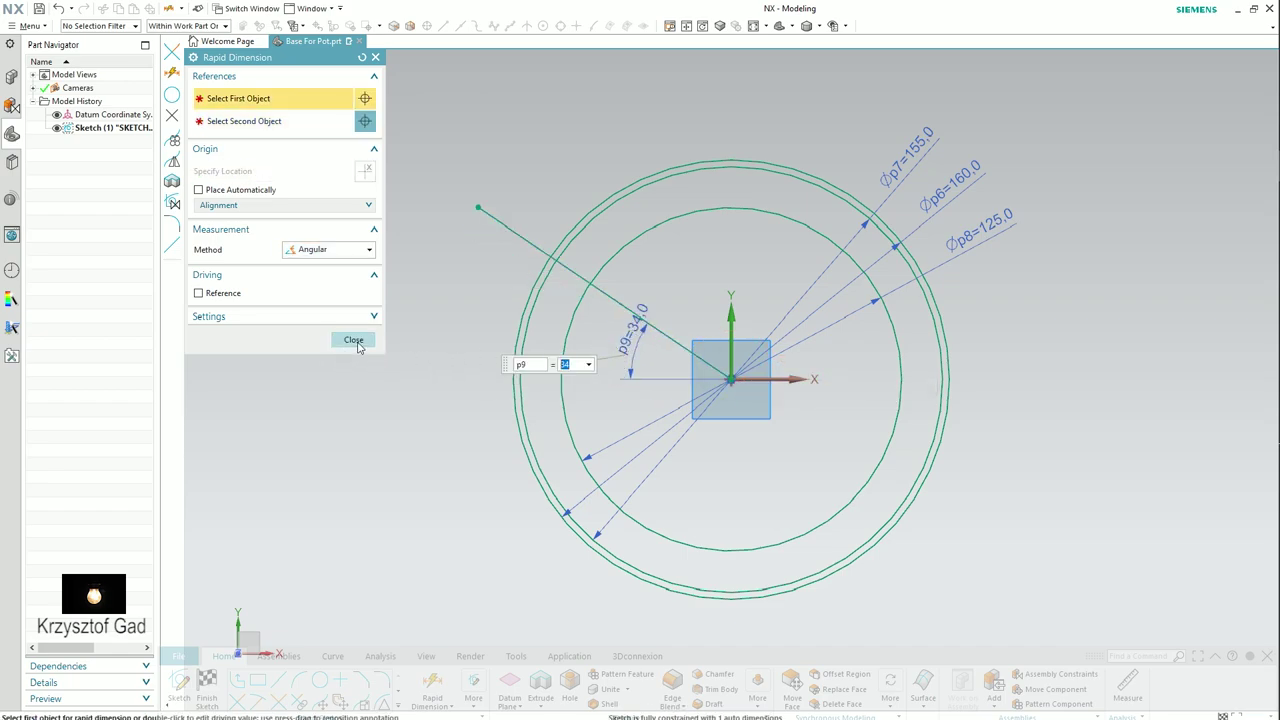
{"action": "left_click", "coordinate": [355, 341]}
- Mirror the 34° line about the X axis
{"action": "left_click", "coordinate": [398, 708]}
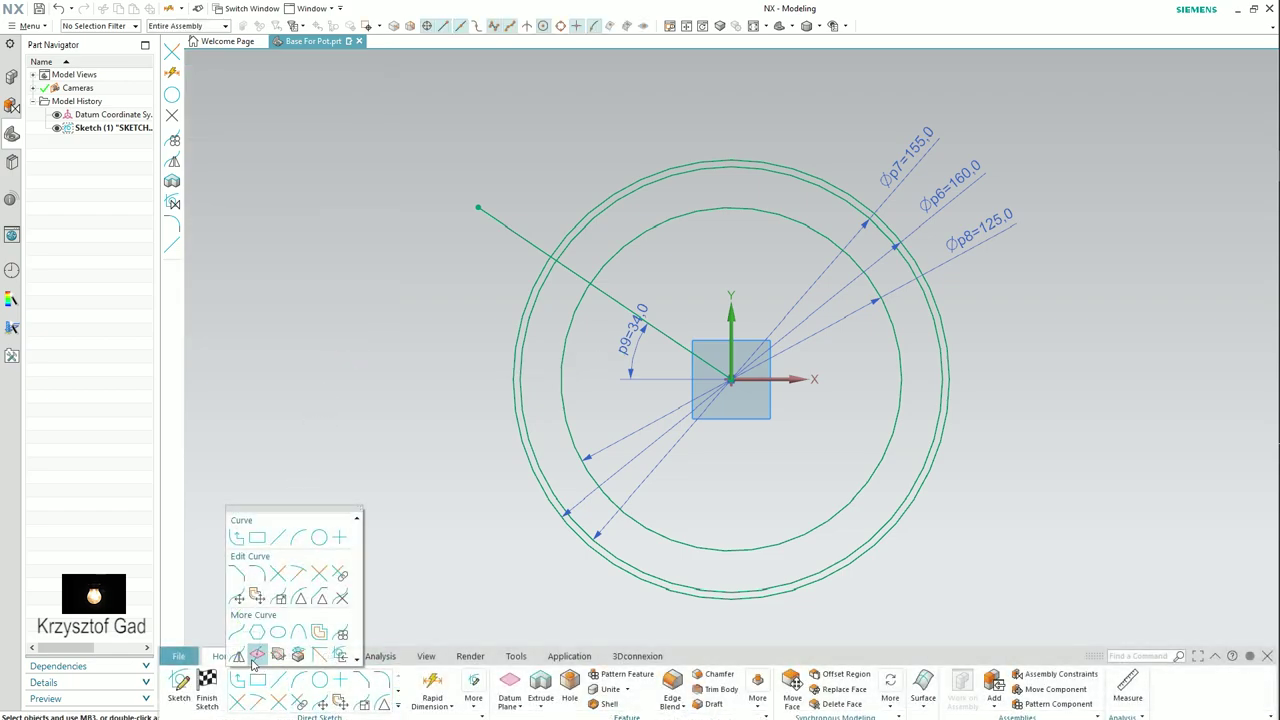
{"action": "left_click", "coordinate": [237, 656]}
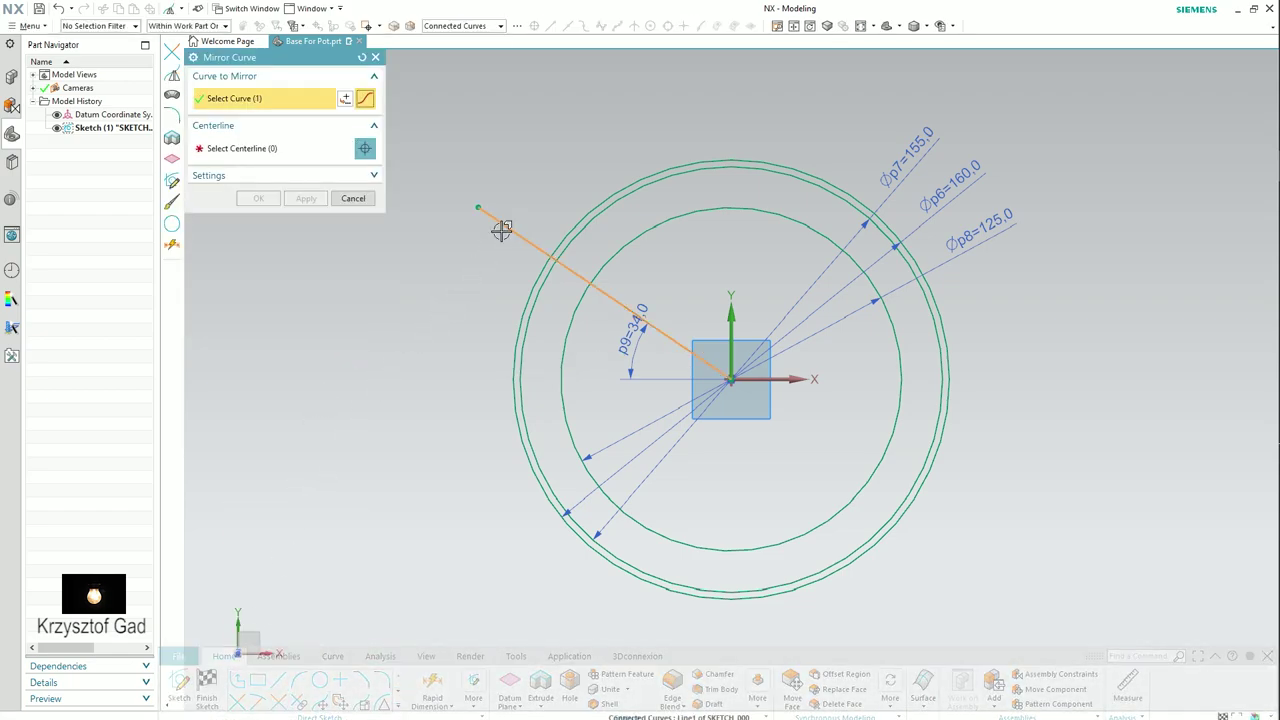
{"action": "left_click", "coordinate": [271, 152]}
{"action": "left_click", "coordinate": [782, 378]}
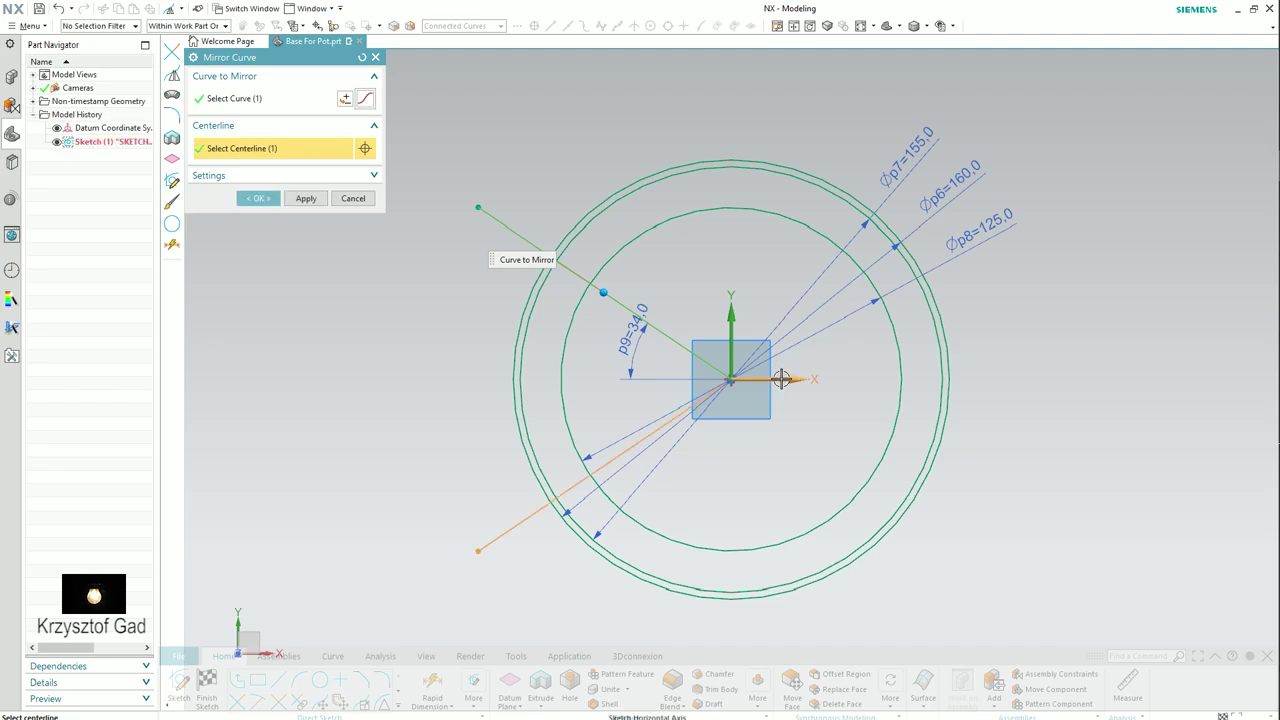
{"action": "left_click", "coordinate": [258, 198]}
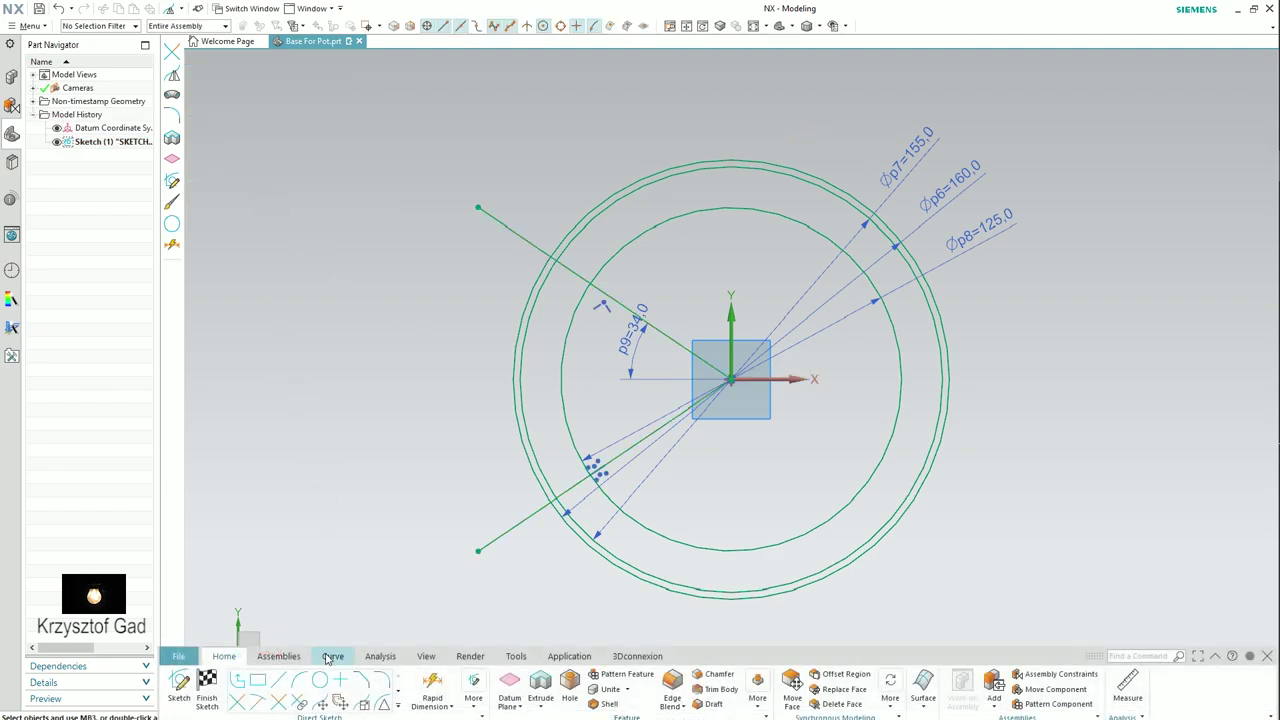
- Trim the outer circle's left arc, excess line and duplicate circle, then finish the sketch
{"action": "left_click", "coordinate": [240, 704]}
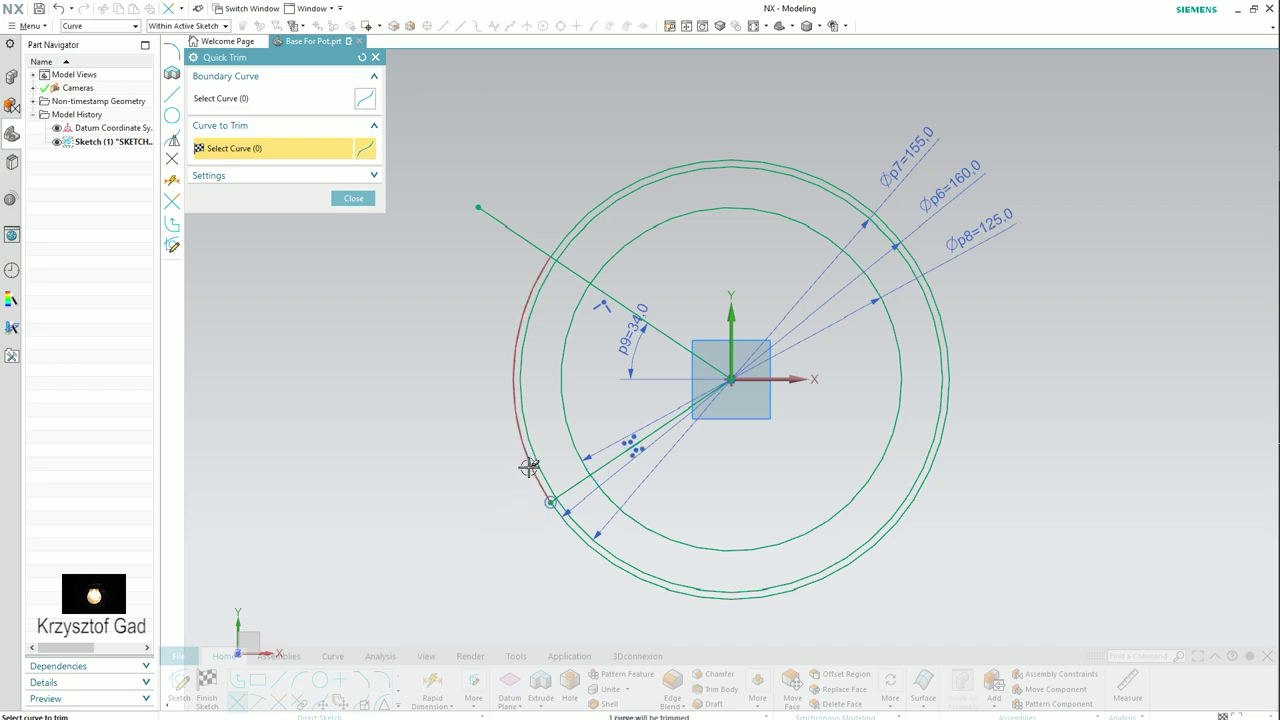
{"action": "left_click", "coordinate": [529, 467]}
{"action": "left_click", "coordinate": [497, 222]}
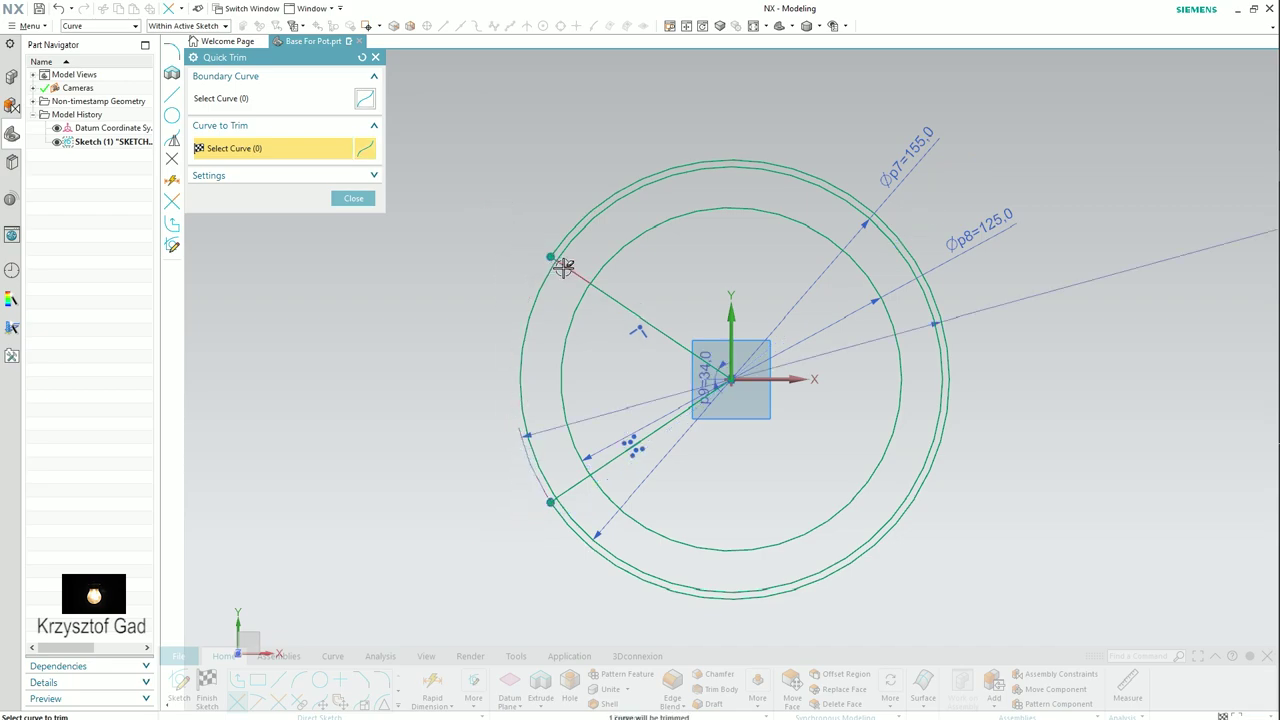
{"action": "left_click", "coordinate": [575, 250]}
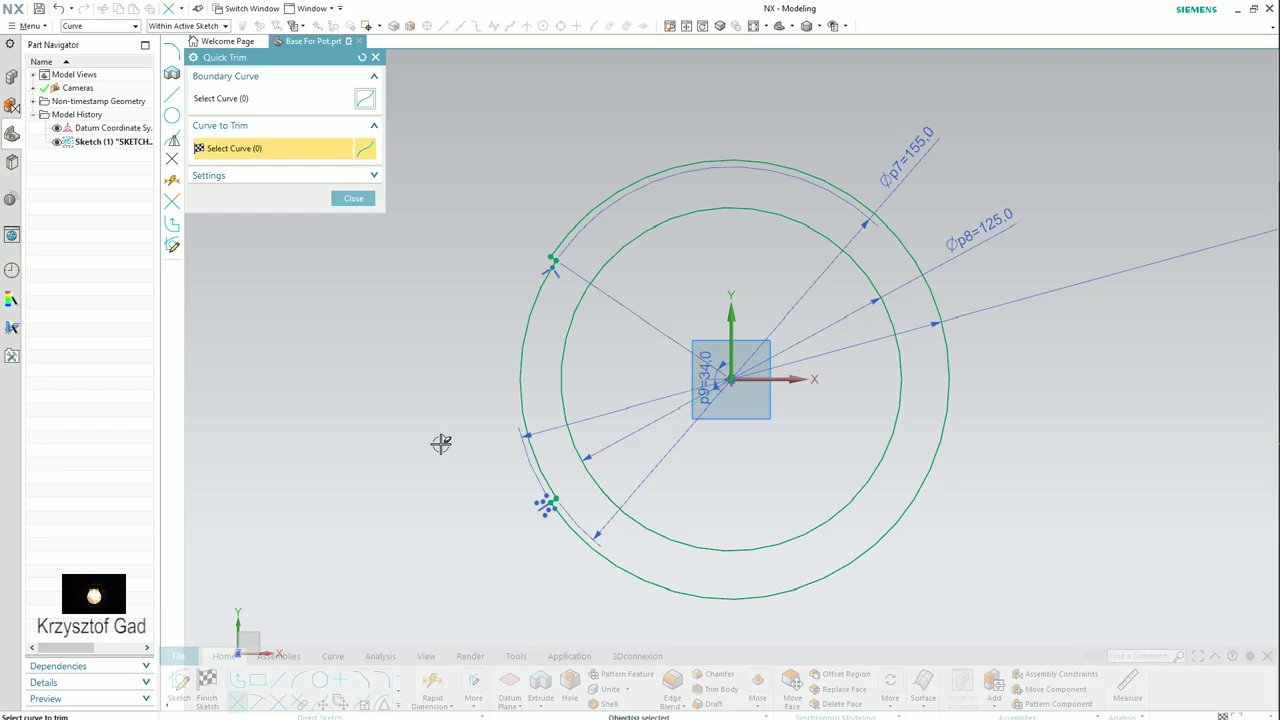
{"action": "mouse_move", "coordinate": [441, 443]}
{"action": "middle_mouse_down"}
{"action": "mouse_move", "coordinate": [446, 417]}
{"action": "mouse_move", "coordinate": [427, 382]}
{"action": "middle_mouse_up"}
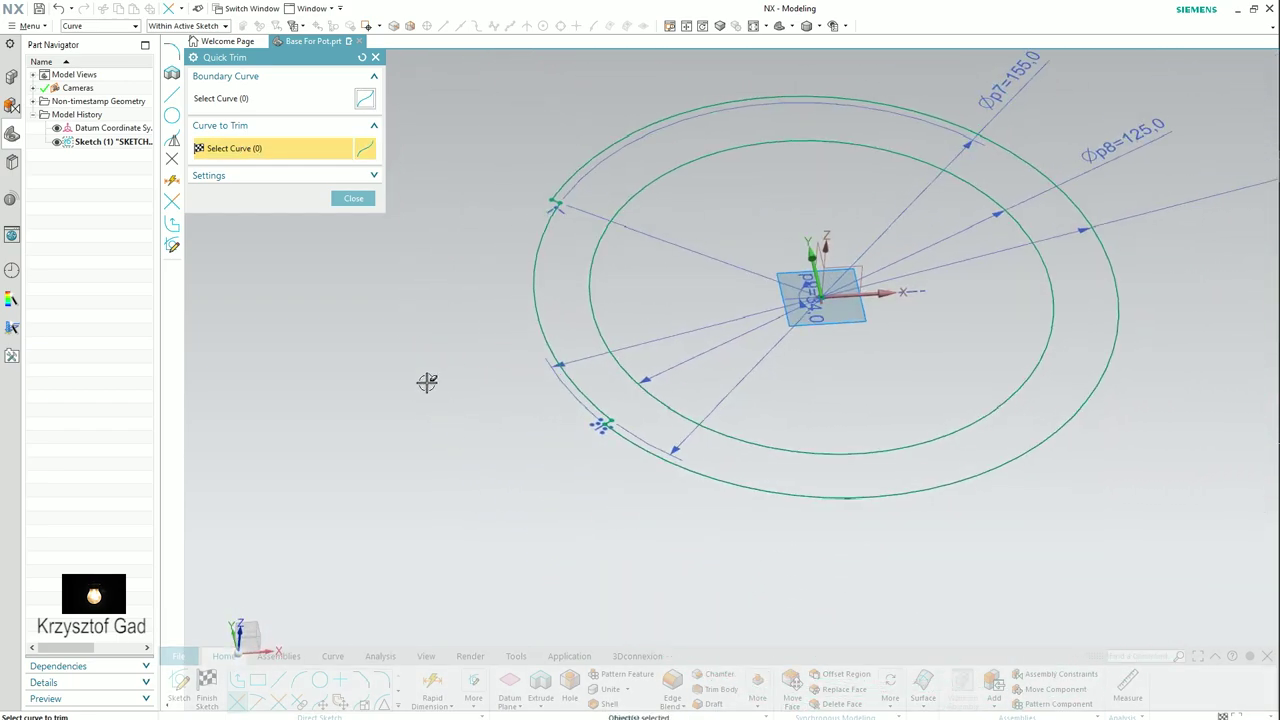
{"action": "left_click", "coordinate": [353, 198]}
{"action": "left_click", "coordinate": [207, 685]}
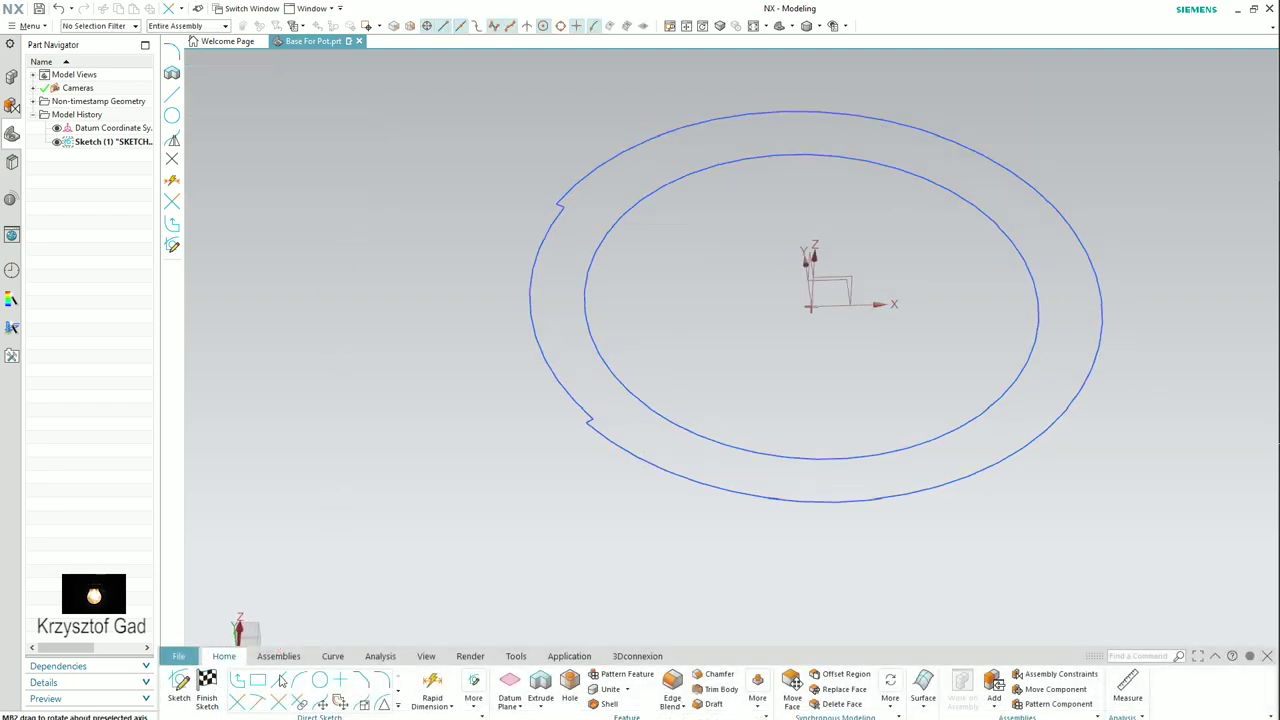
- Extrude the notched ring sketch 1 mm into a solid and start a sketch on it
{"action": "left_click", "coordinate": [326, 688]}
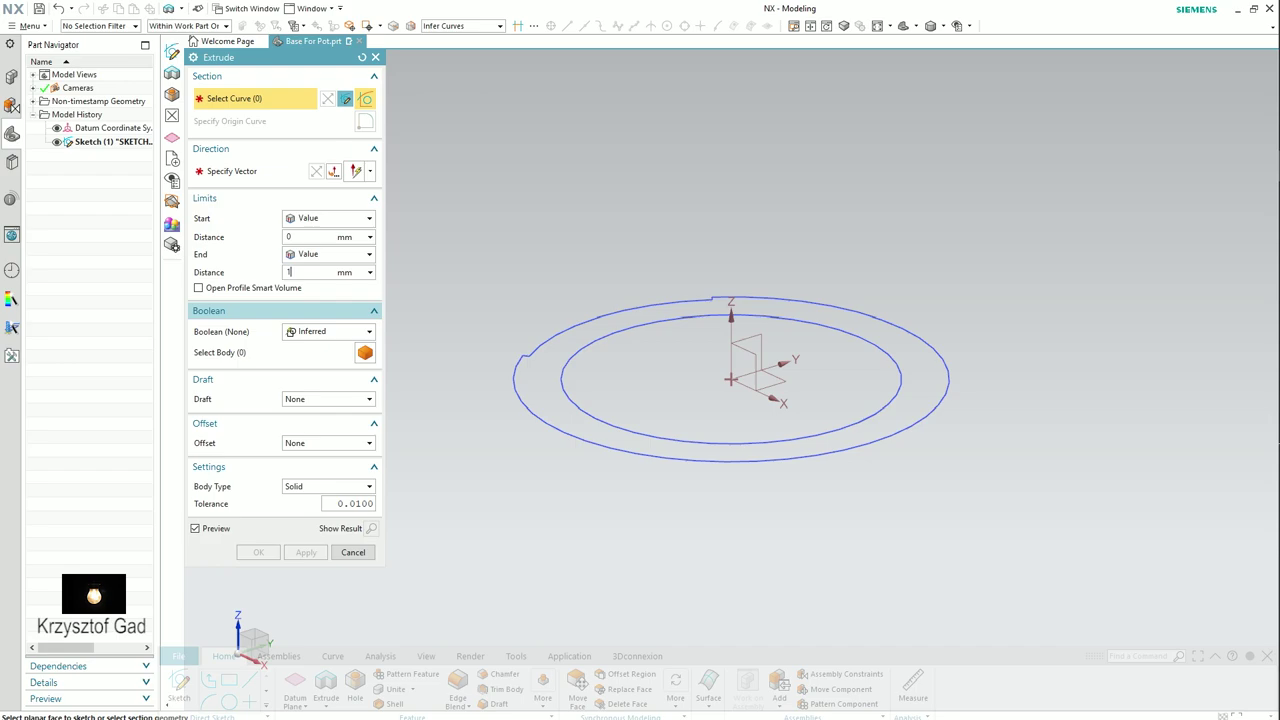
{"action": "left_click", "coordinate": [516, 376]}
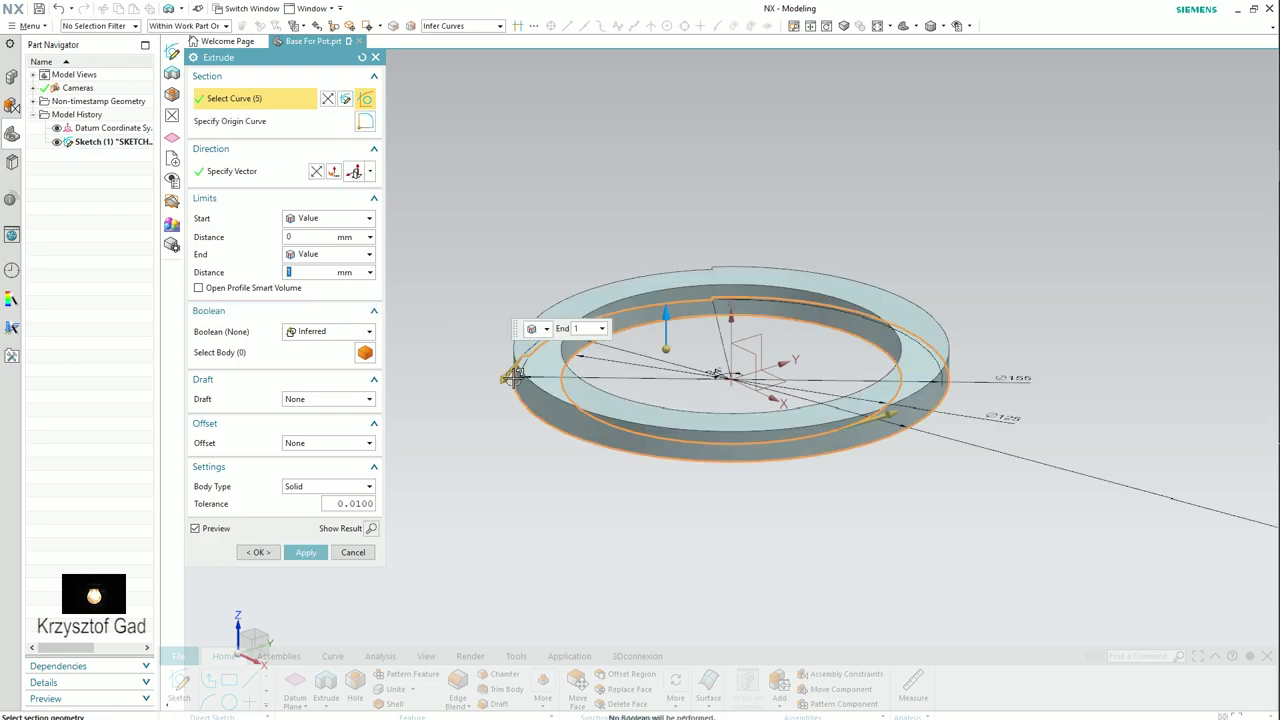
{"action": "left_click", "coordinate": [257, 552]}
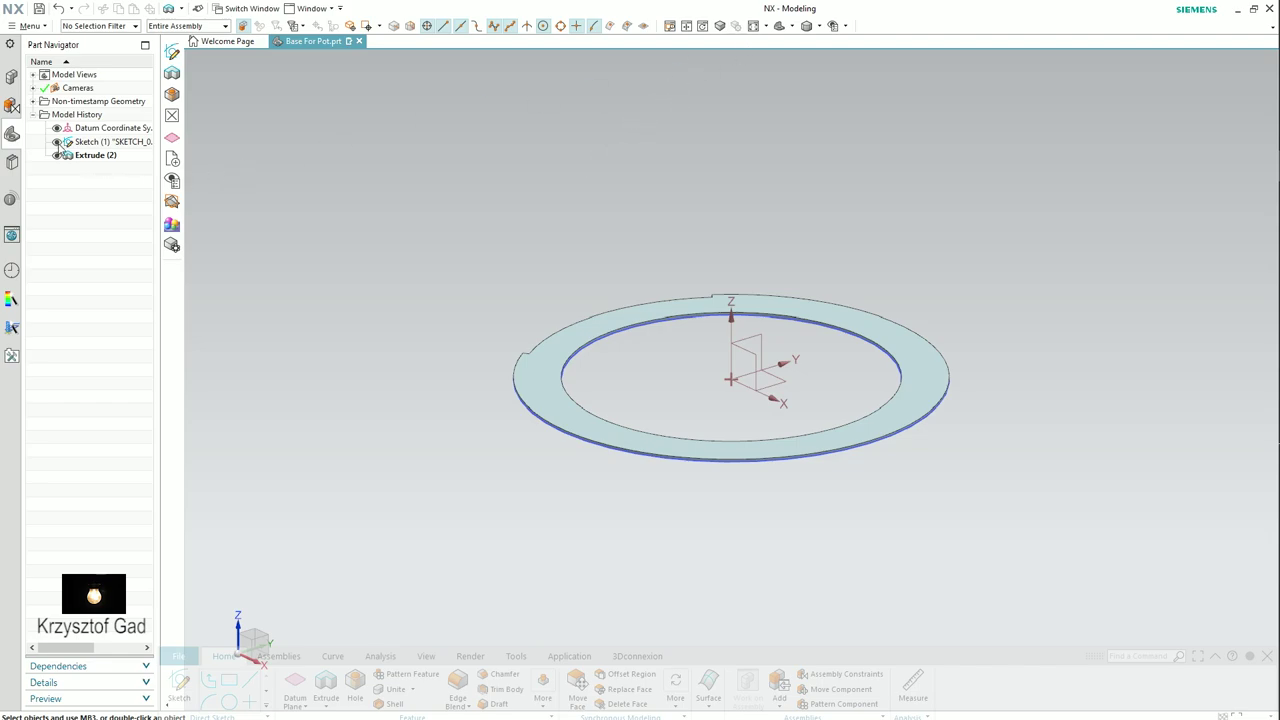
{"action": "middle_click_drag", "start_coordinate": [260, 231], "coordinate": [466, 265]}
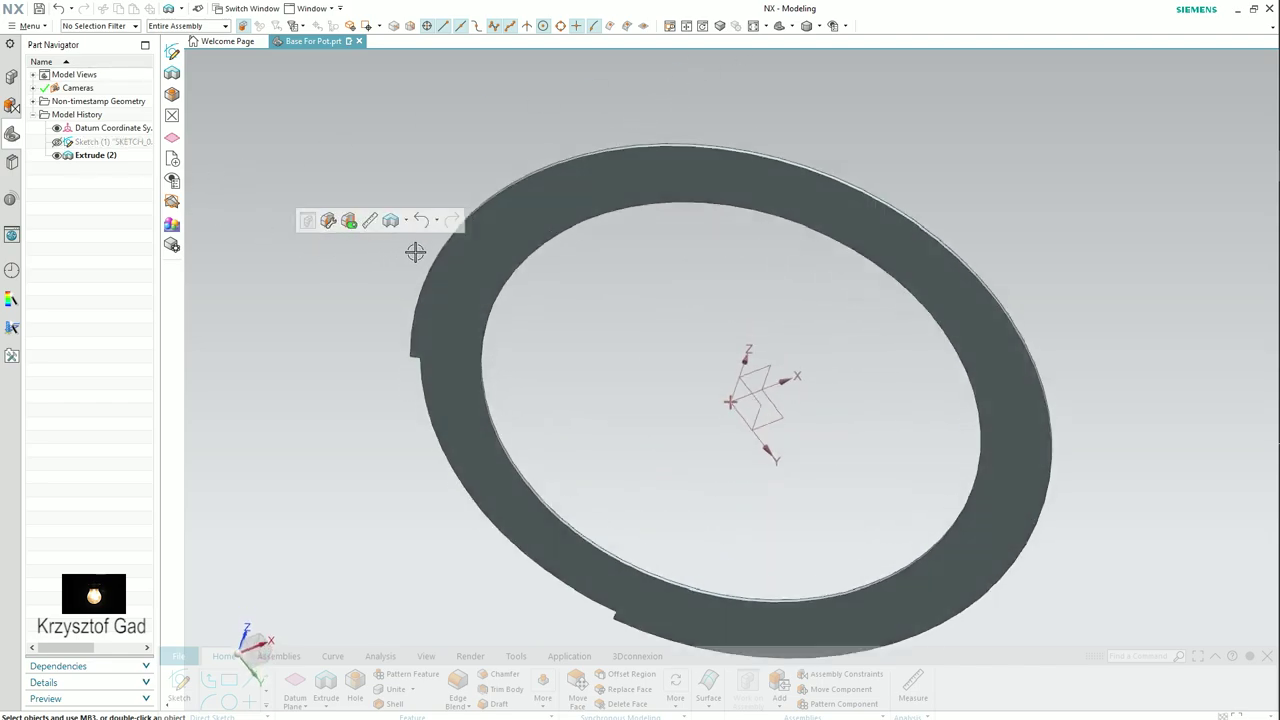
{"action": "double_click", "coordinate": [466, 265]}
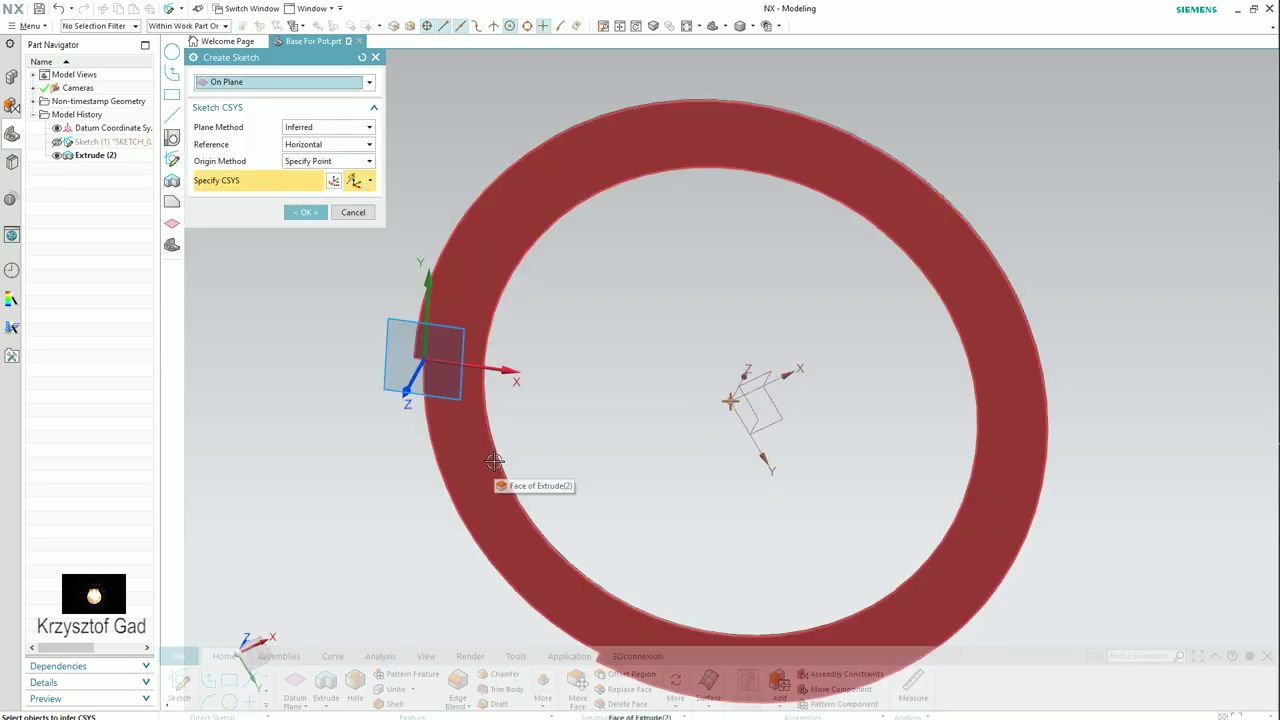
- Place a sketch on the XY plane and draw a 150 mm circle at the origin
{"action": "left_click", "coordinate": [770, 411]}
{"action": "middle_click_drag", "start_coordinate": [774, 409], "coordinate": [778, 399]}
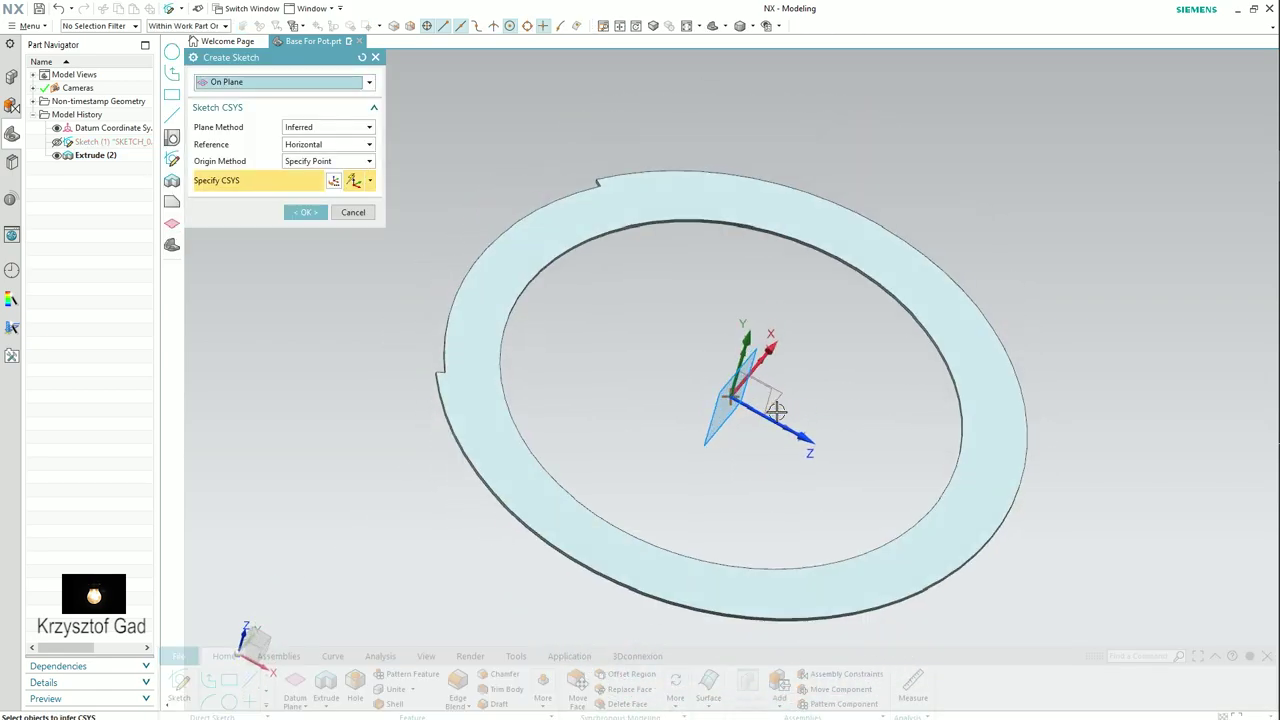
{"action": "left_click", "coordinate": [770, 409]}
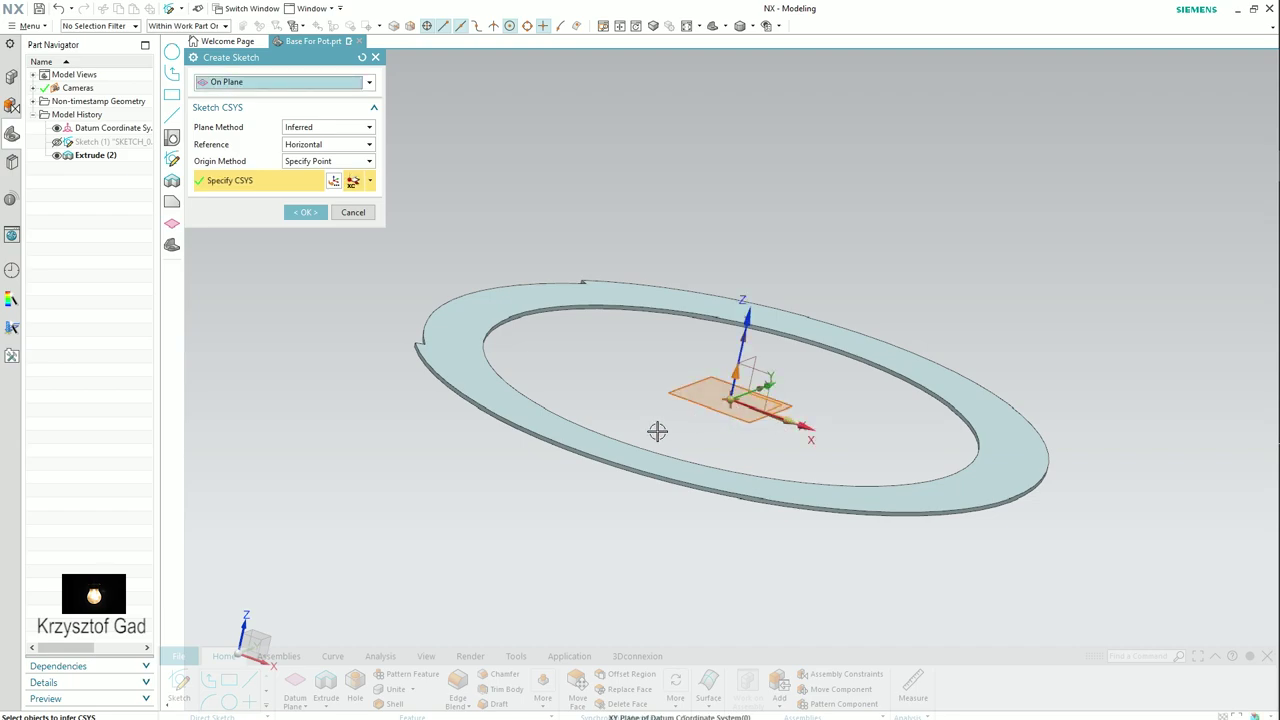
{"action": "left_click", "coordinate": [304, 213]}
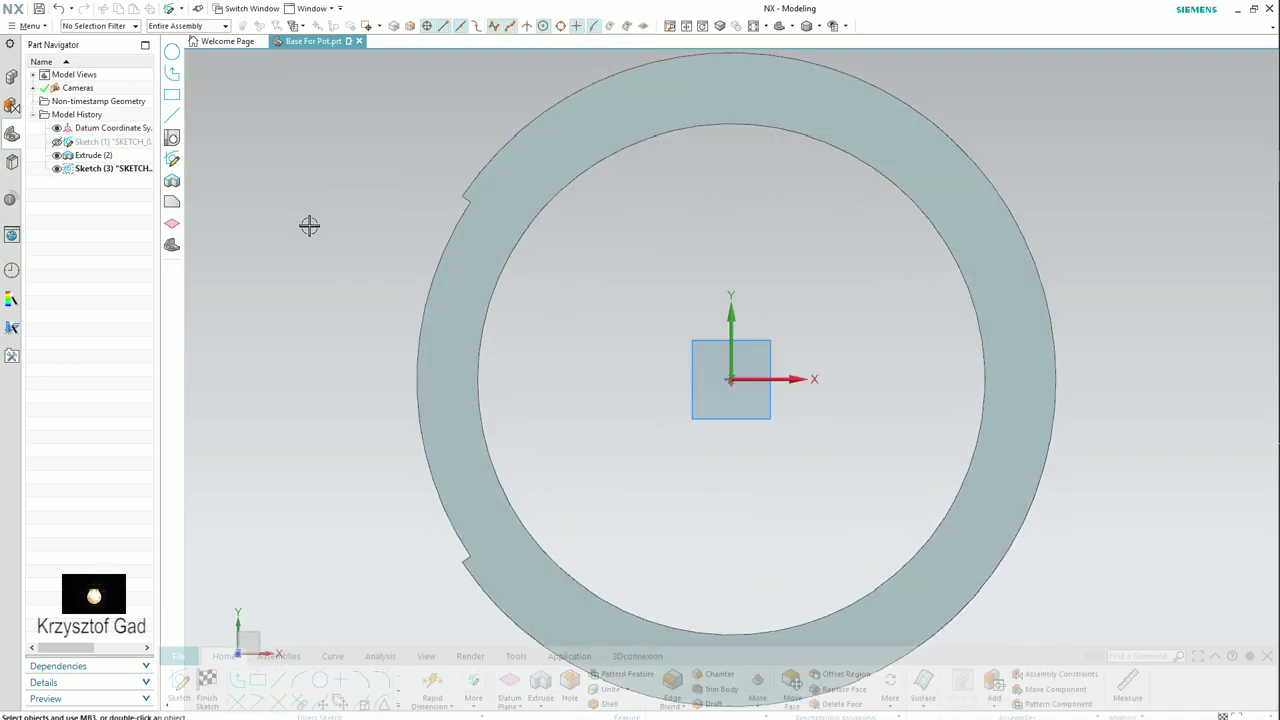
{"action": "right_click", "coordinate": [313, 399]}
{"action": "left_click", "coordinate": [320, 371]}
{"action": "left_click", "coordinate": [734, 378]}
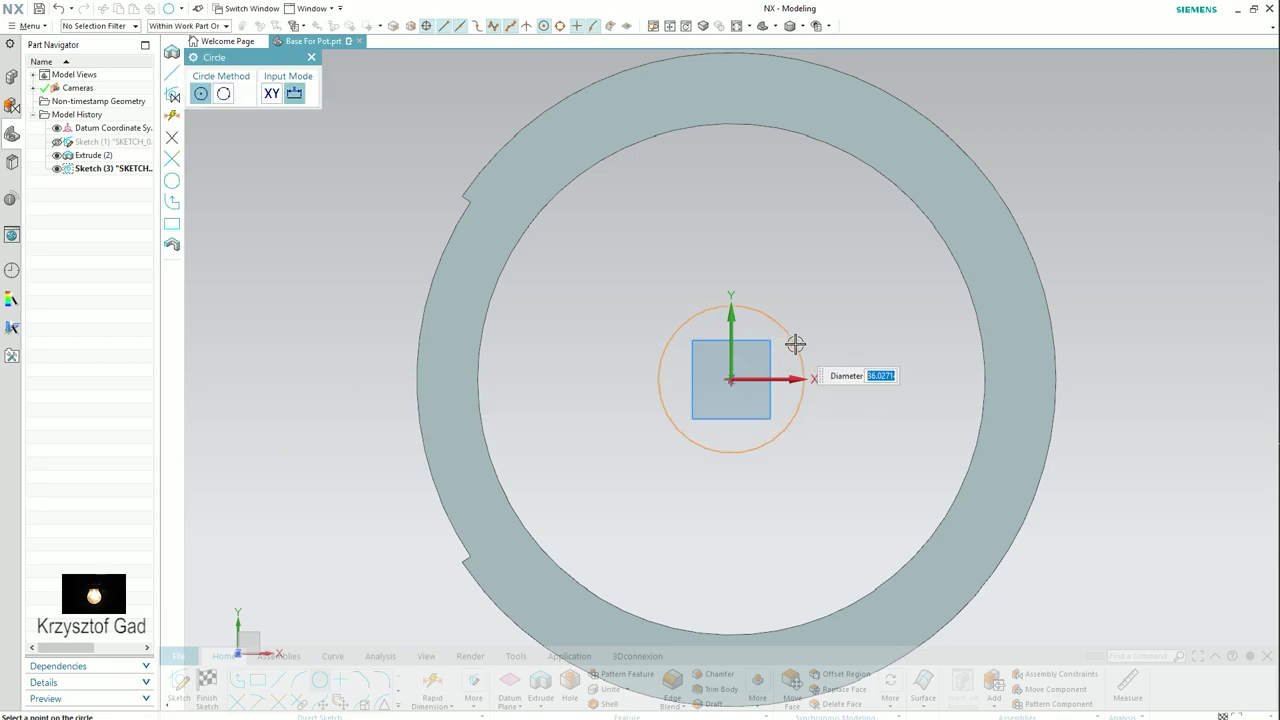
{"action": "key", "text": "Return"}
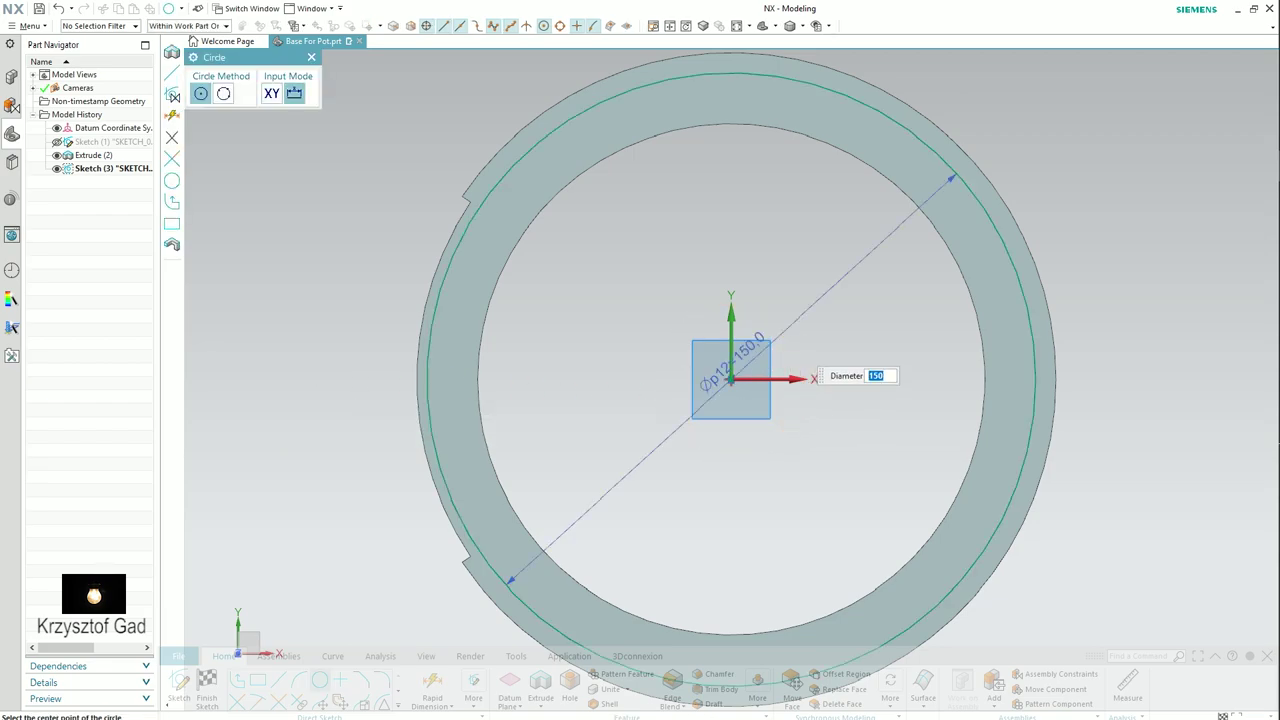
- Offset the circles by 1 mm and then by 3.5 mm
{"action": "left_click", "coordinate": [398, 706]}
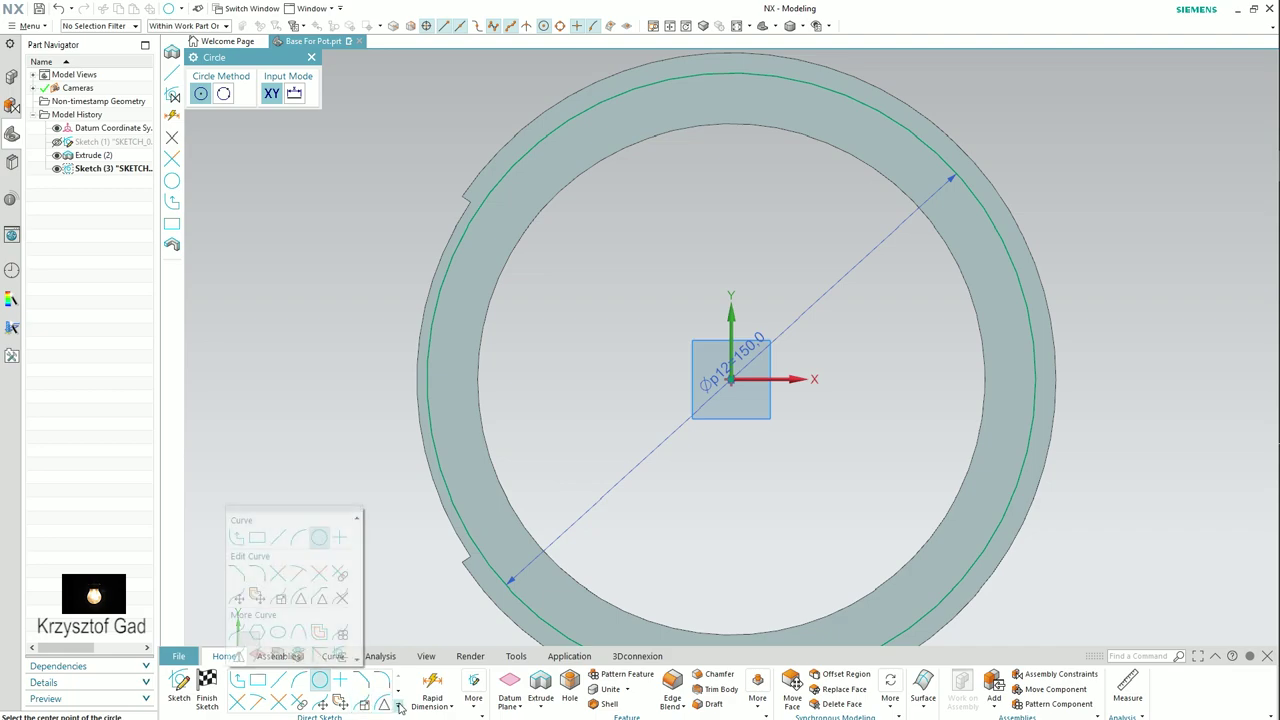
{"action": "left_click", "coordinate": [318, 634]}
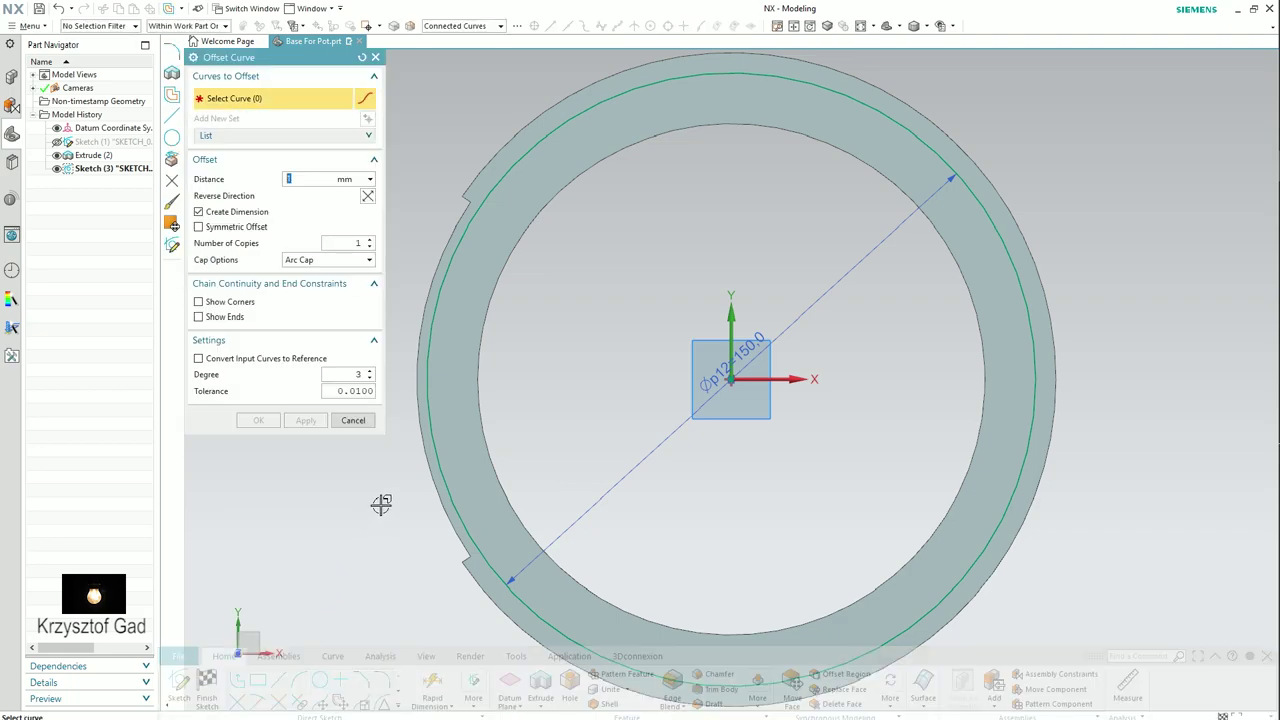
{"action": "left_click", "coordinate": [437, 272]}
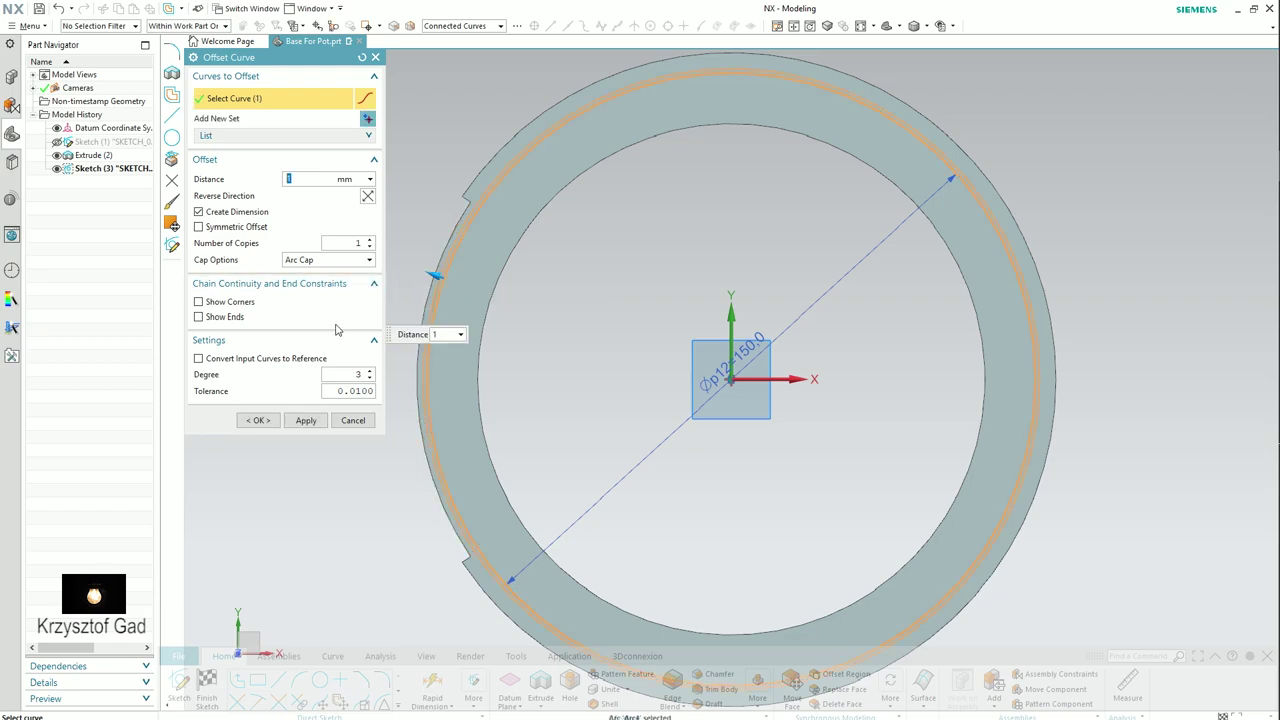
{"action": "left_click", "coordinate": [304, 421]}
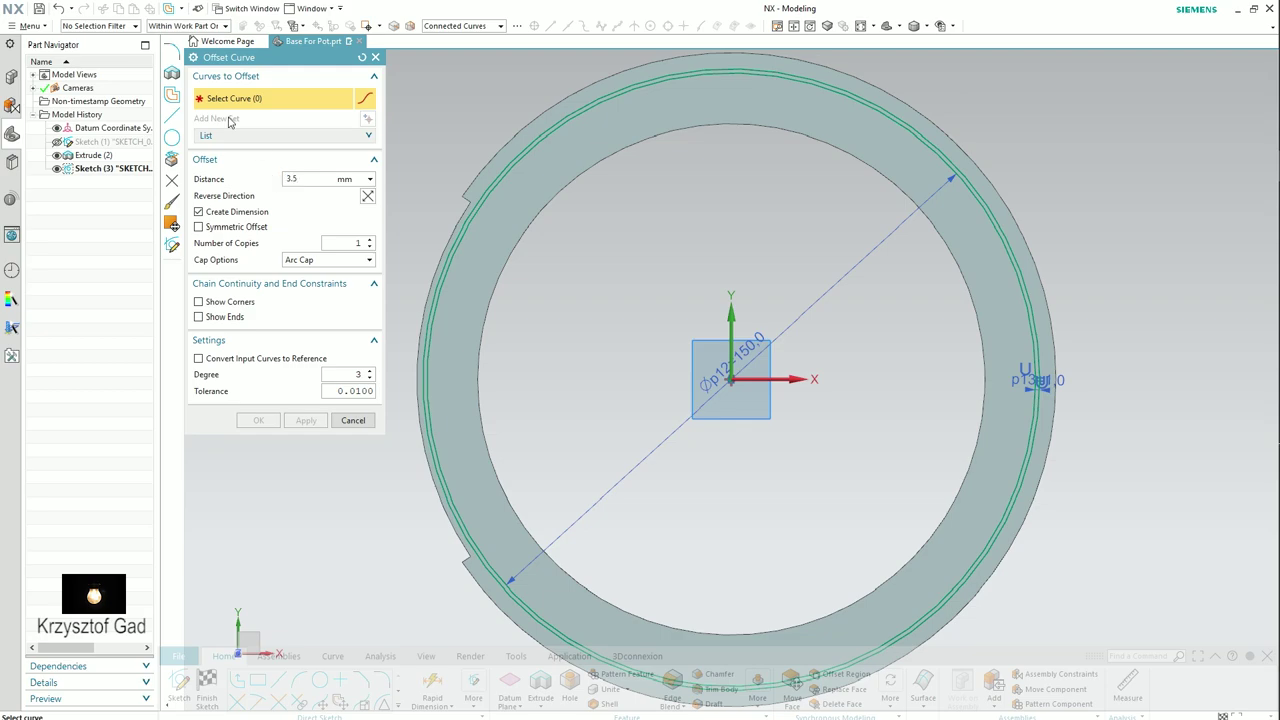
{"action": "left_click", "coordinate": [505, 173]}
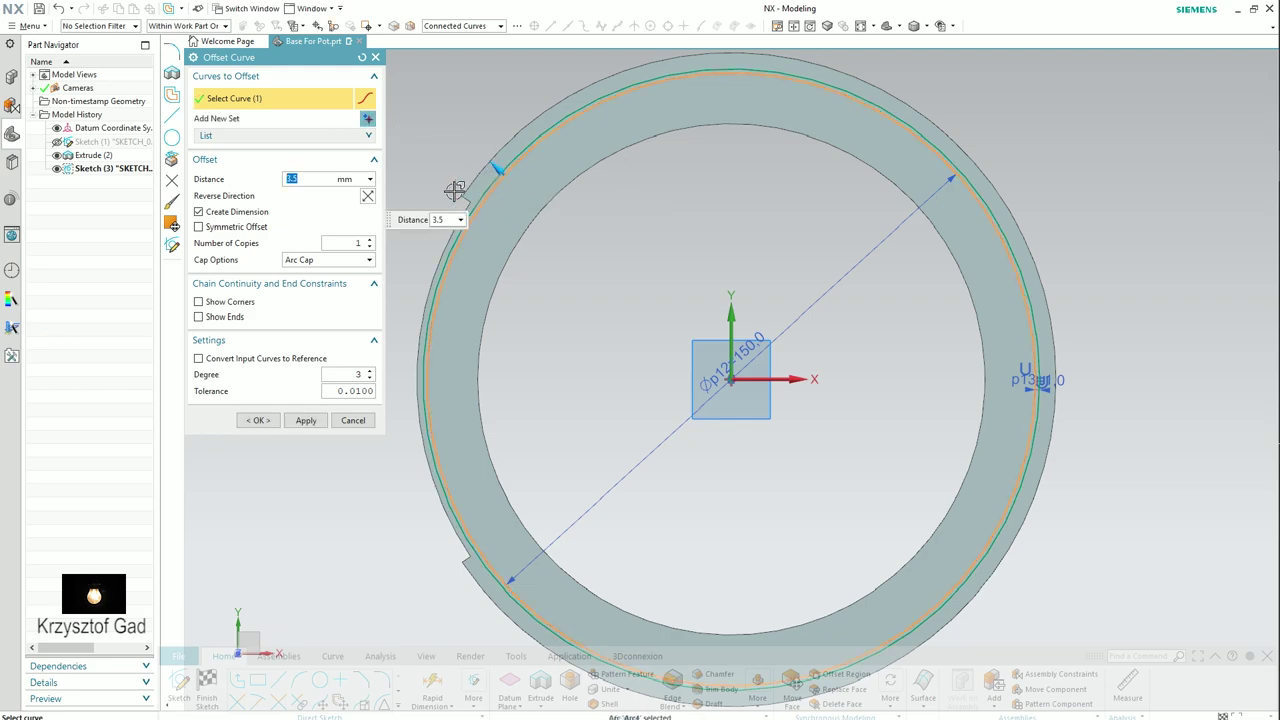
{"action": "left_click", "coordinate": [306, 421]}
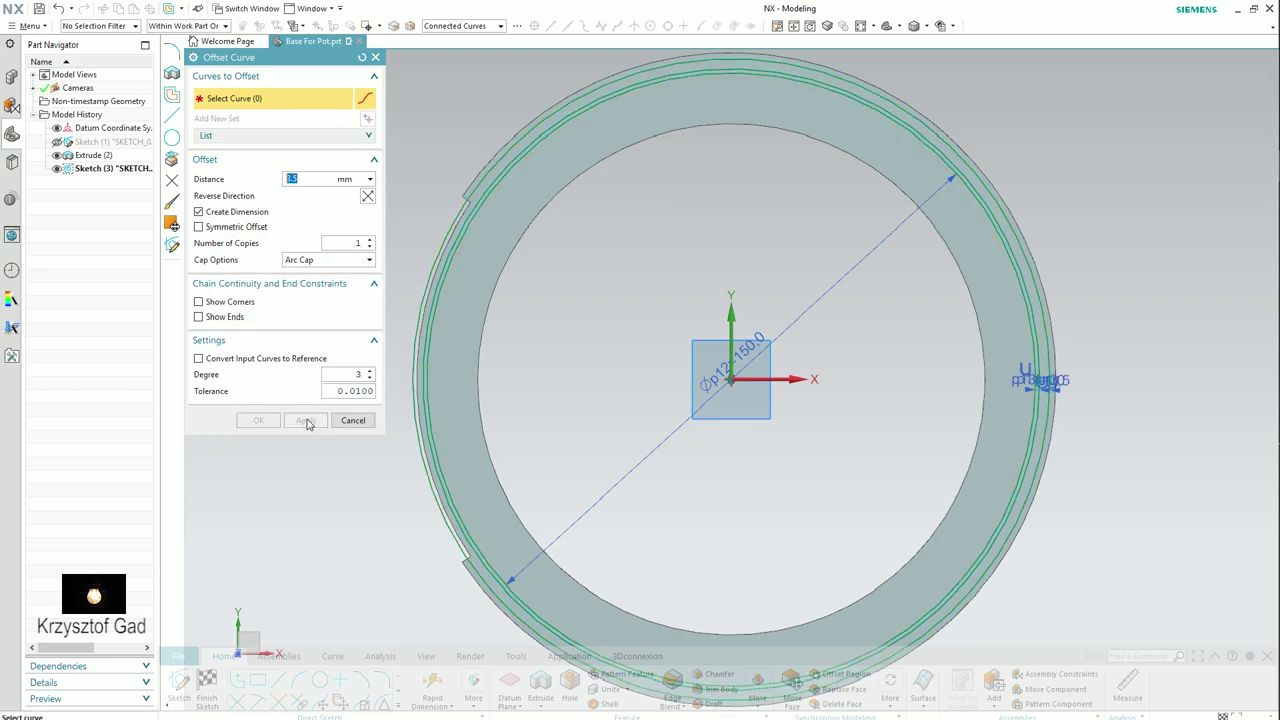
{"action": "left_click", "coordinate": [353, 420]}
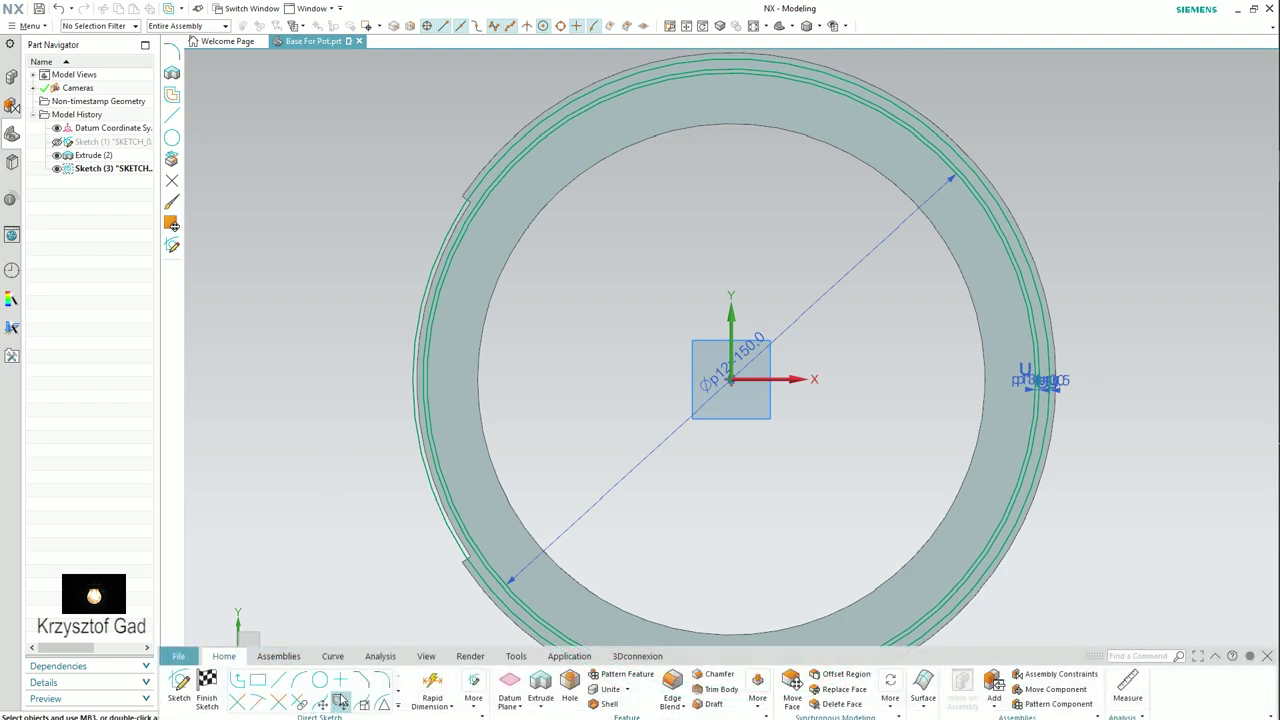
- Draw a line from the ring centre dimensioned at 30° to the X axis
{"action": "left_click", "coordinate": [281, 681]}
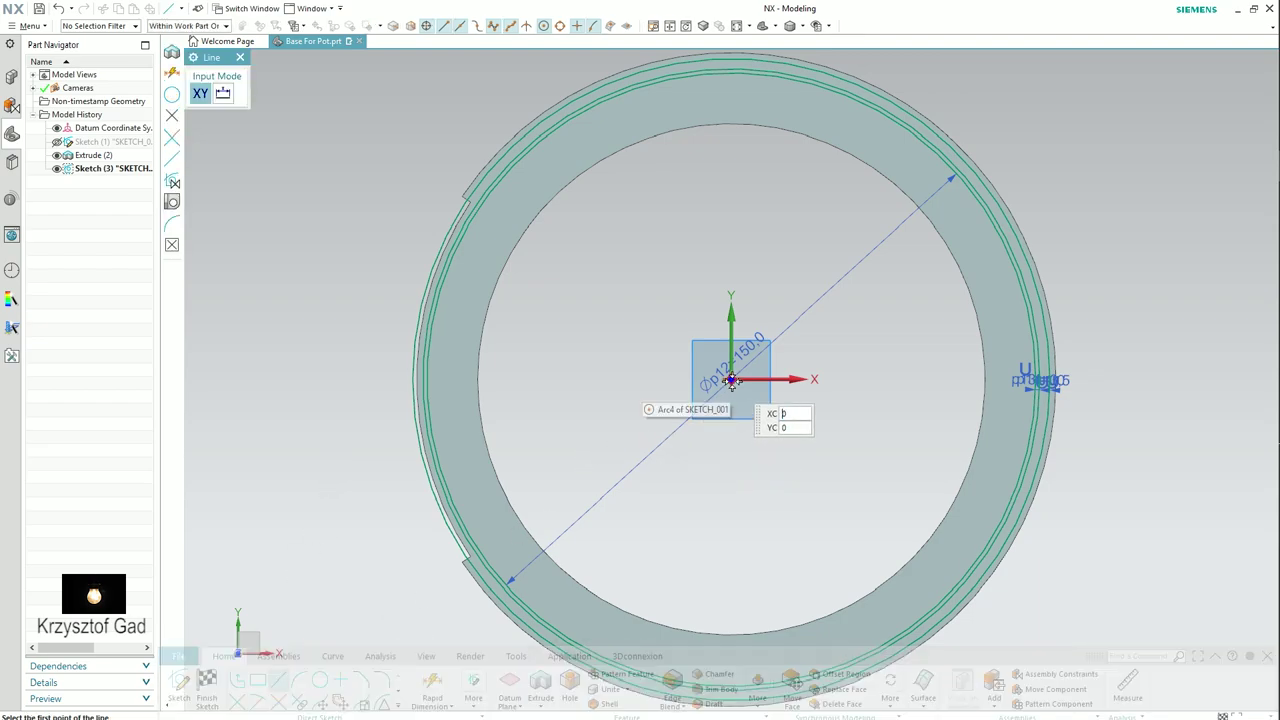
{"action": "left_click", "coordinate": [366, 199]}
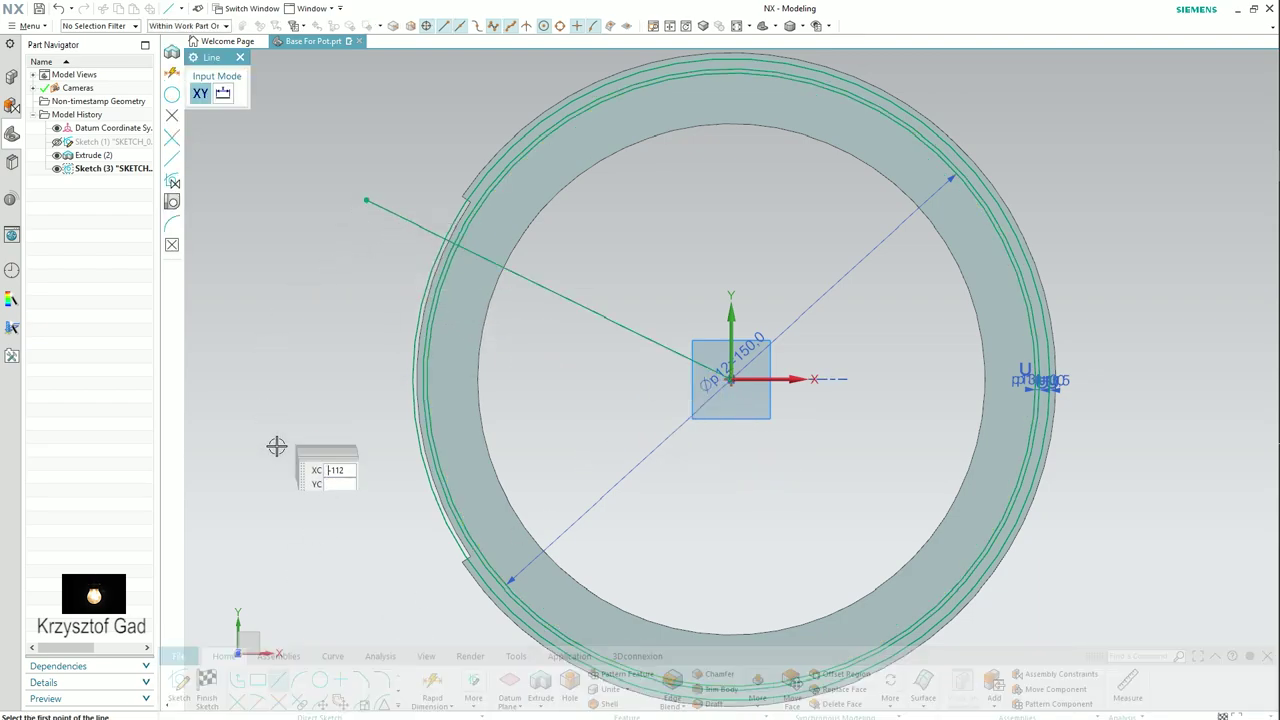
{"action": "key", "text": "Escape"}
{"action": "left_click", "coordinate": [432, 684]}
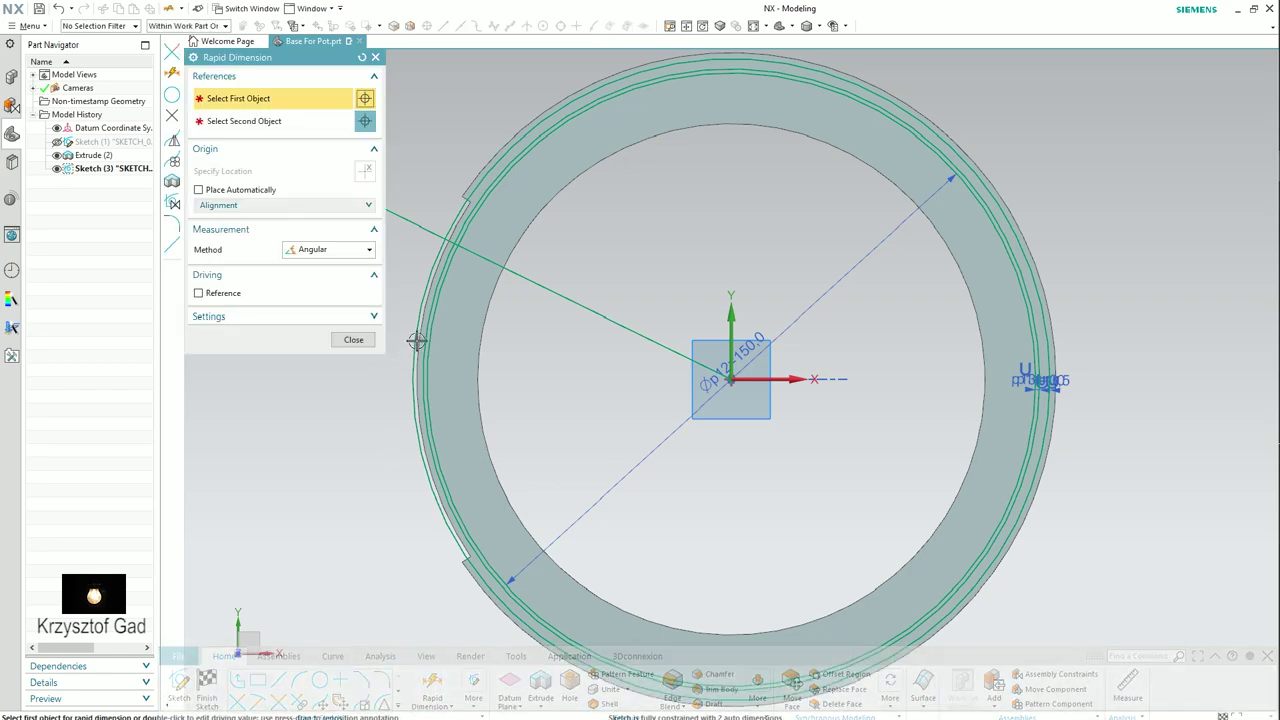
{"action": "left_click", "coordinate": [580, 306]}
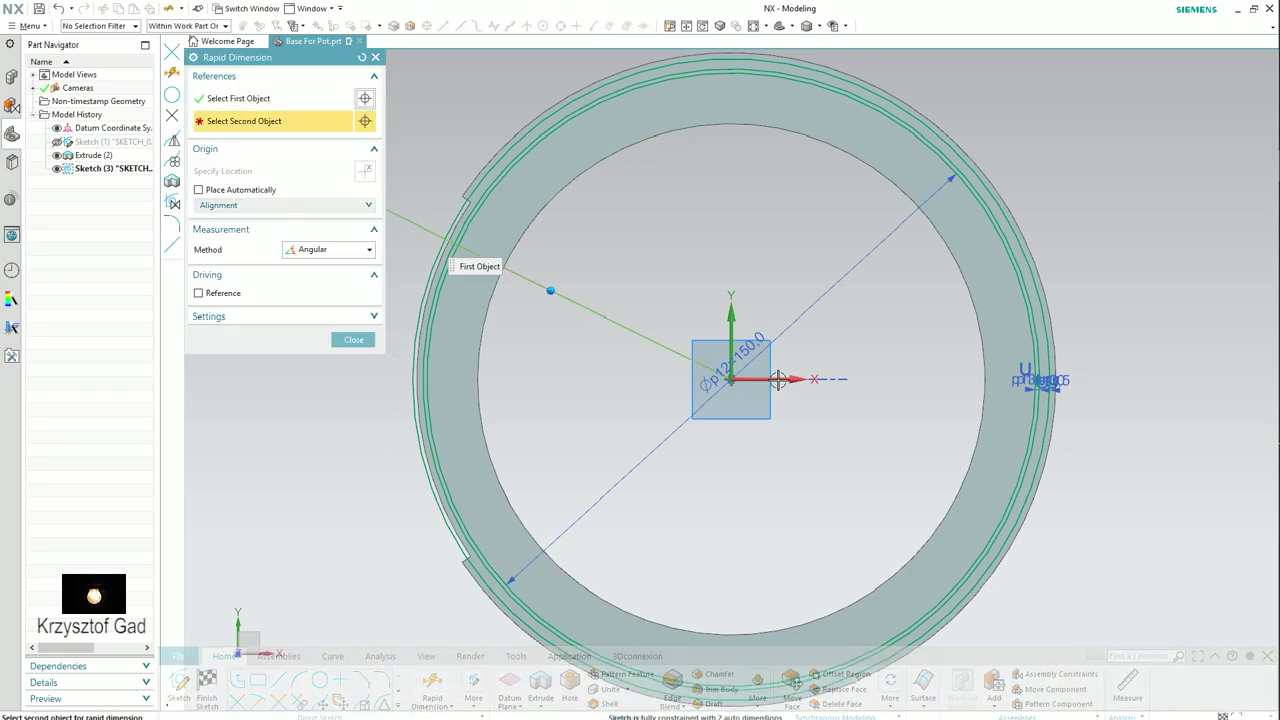
{"action": "left_click", "coordinate": [776, 380]}
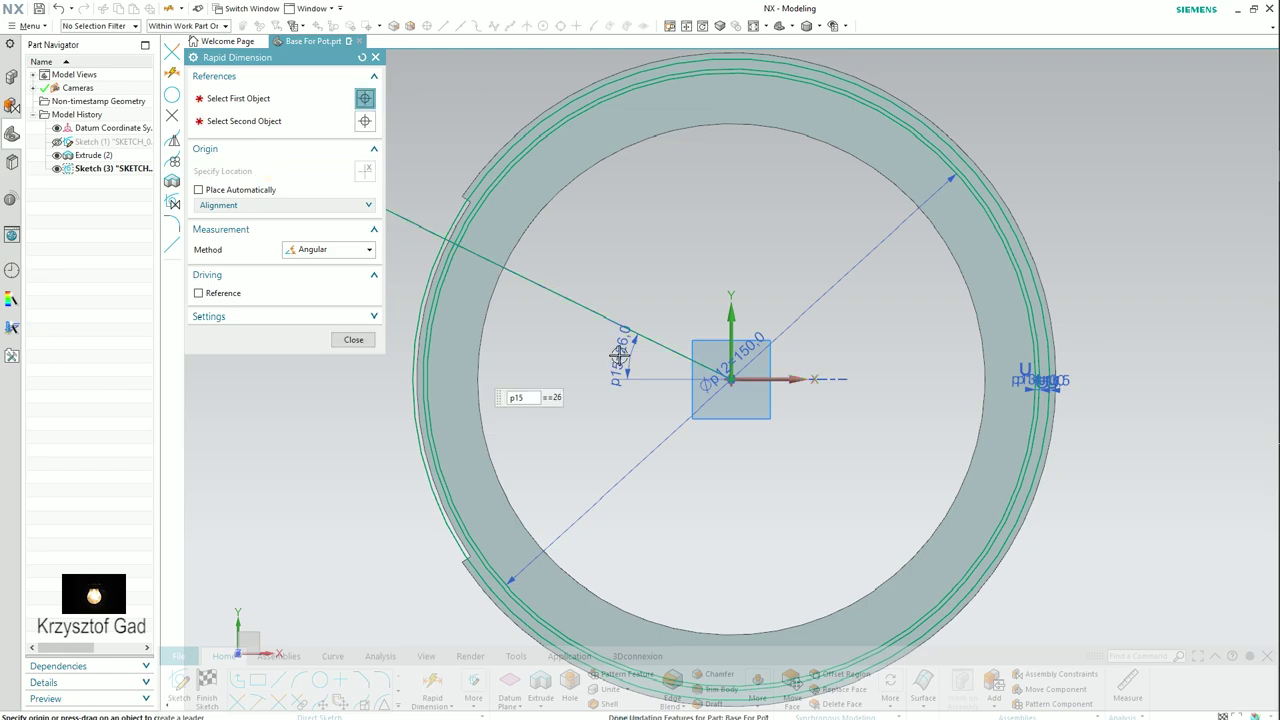
{"action": "type", "text": "30"}
{"action": "key", "text": "Return"}
{"action": "key", "text": "Escape"}
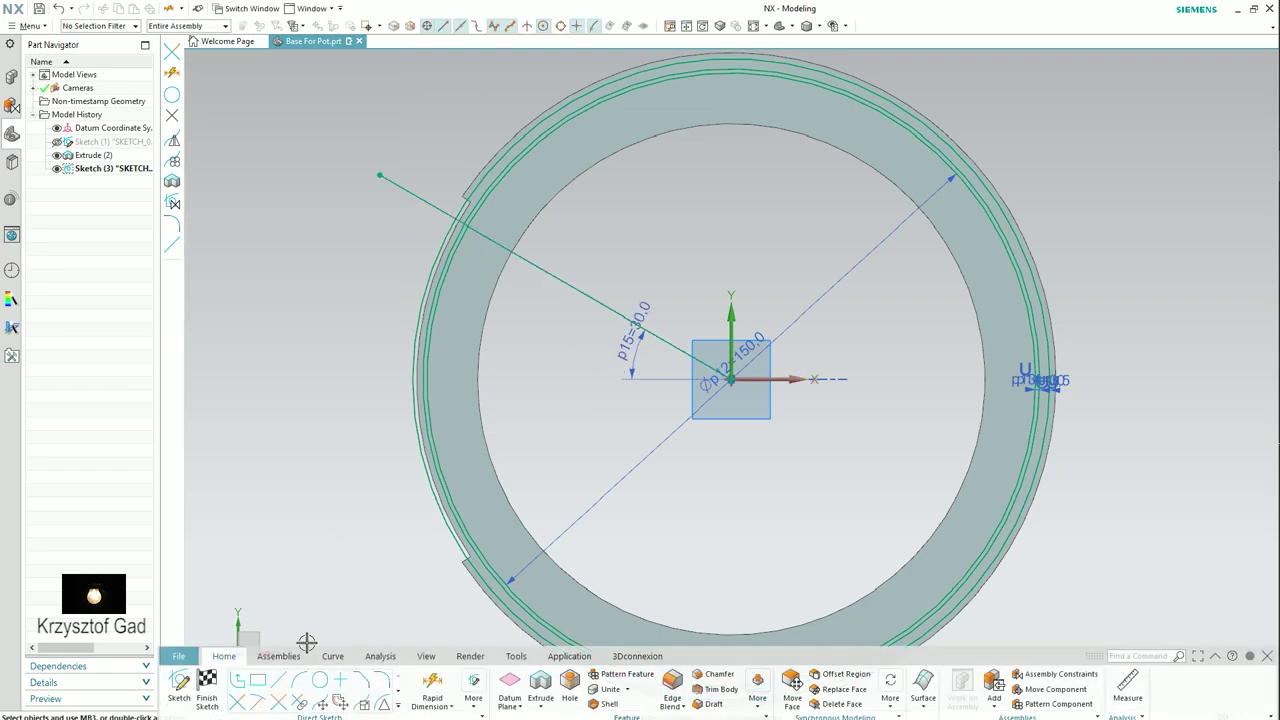
- Mirror the 30° line below the X axis
{"action": "left_click", "coordinate": [393, 712]}
{"action": "left_click", "coordinate": [240, 654]}
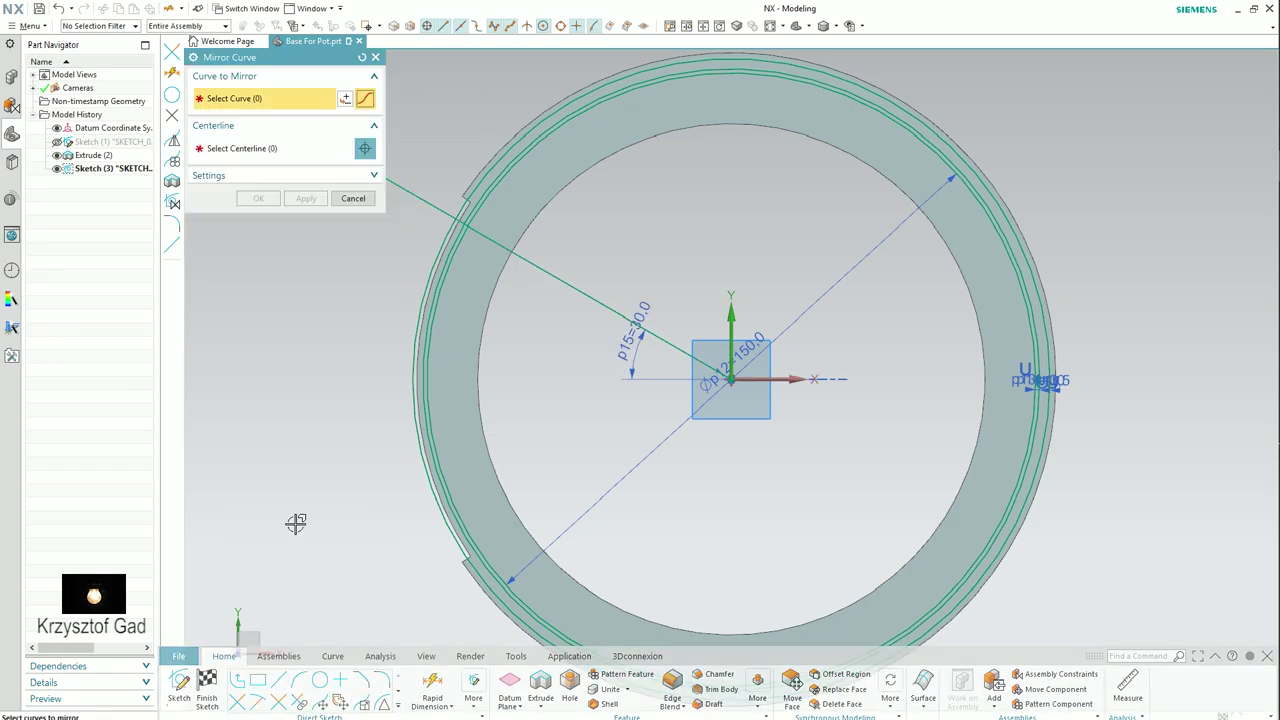
{"action": "left_click", "coordinate": [587, 300]}
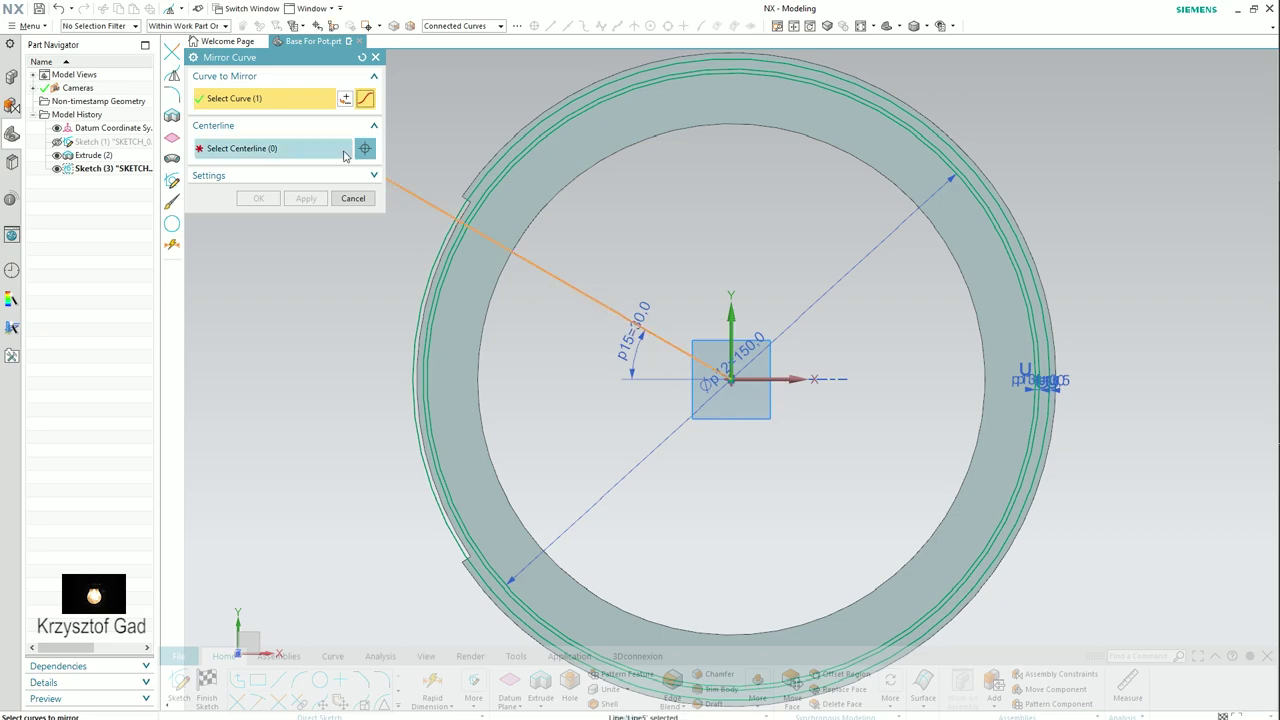
{"action": "left_click", "coordinate": [795, 379]}
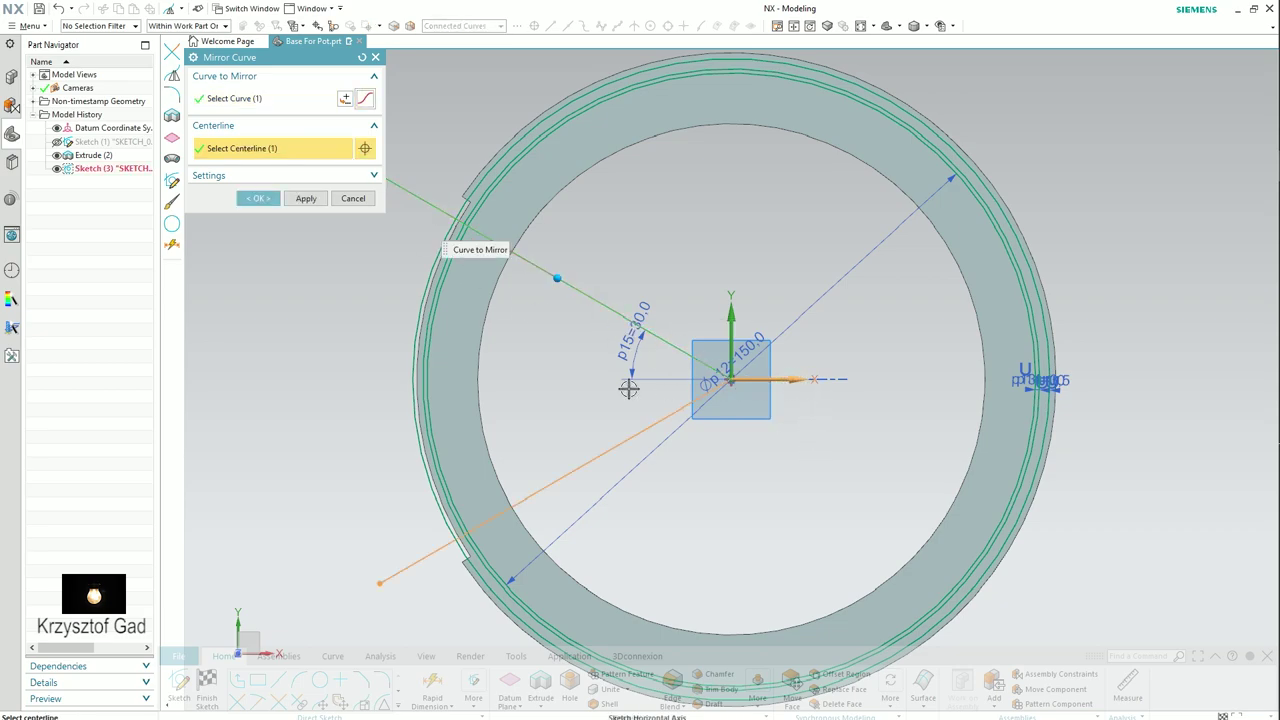
{"action": "left_click", "coordinate": [270, 199]}
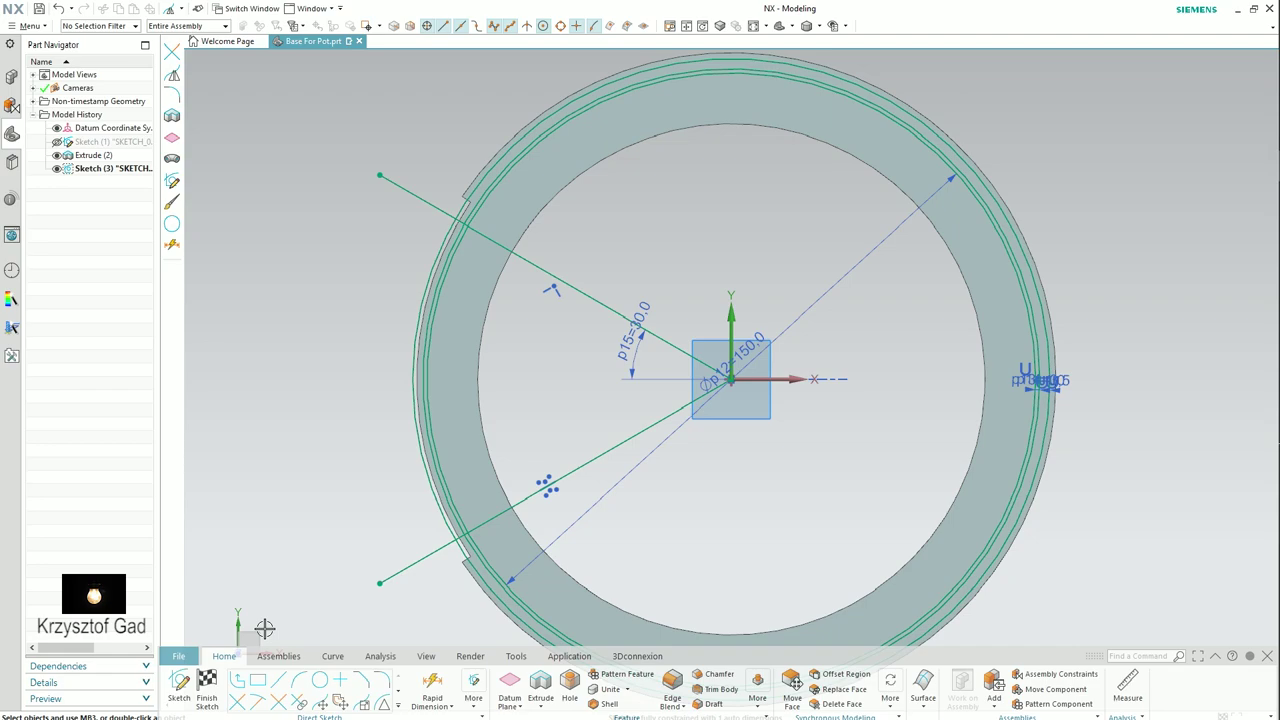
{"action": "left_click", "coordinate": [237, 703]}
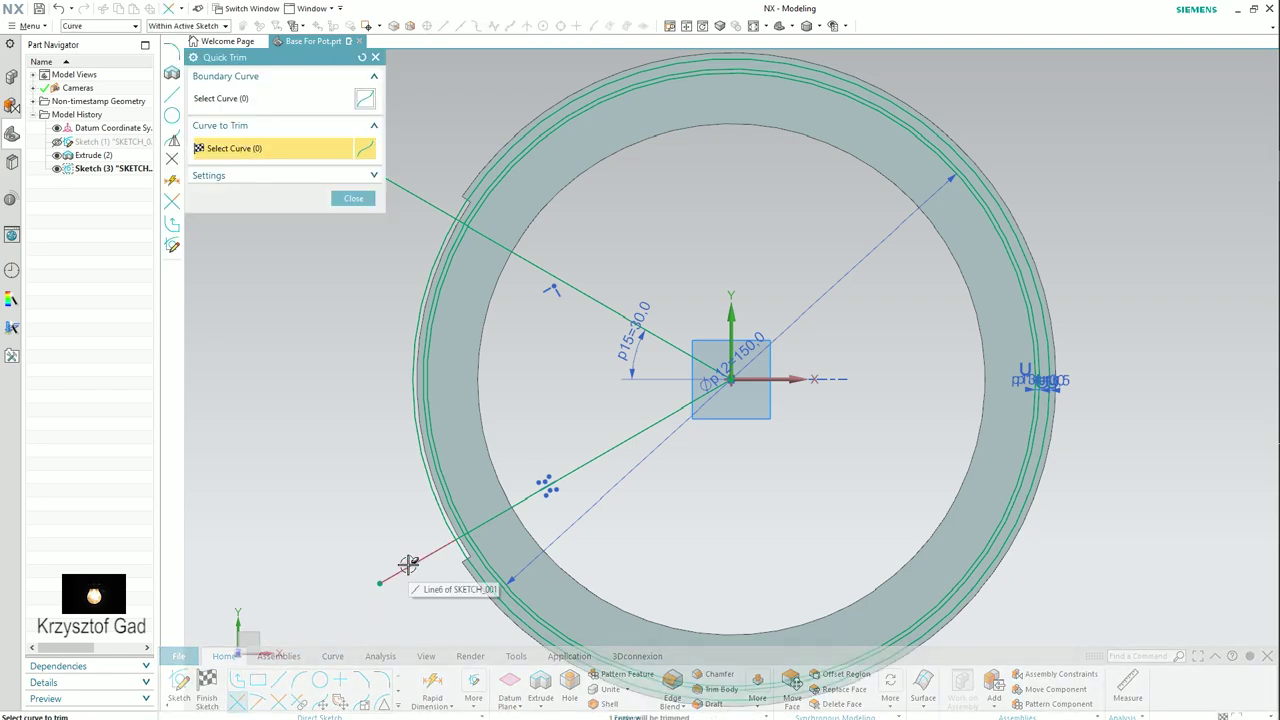
- Trim away the long radial line crossing the ring
{"action": "scroll", "coordinate": [407, 563], "scroll_direction": "up", "scroll_amount": 2}
{"action": "scroll", "coordinate": [407, 563], "scroll_direction": "up", "scroll_amount": 3}
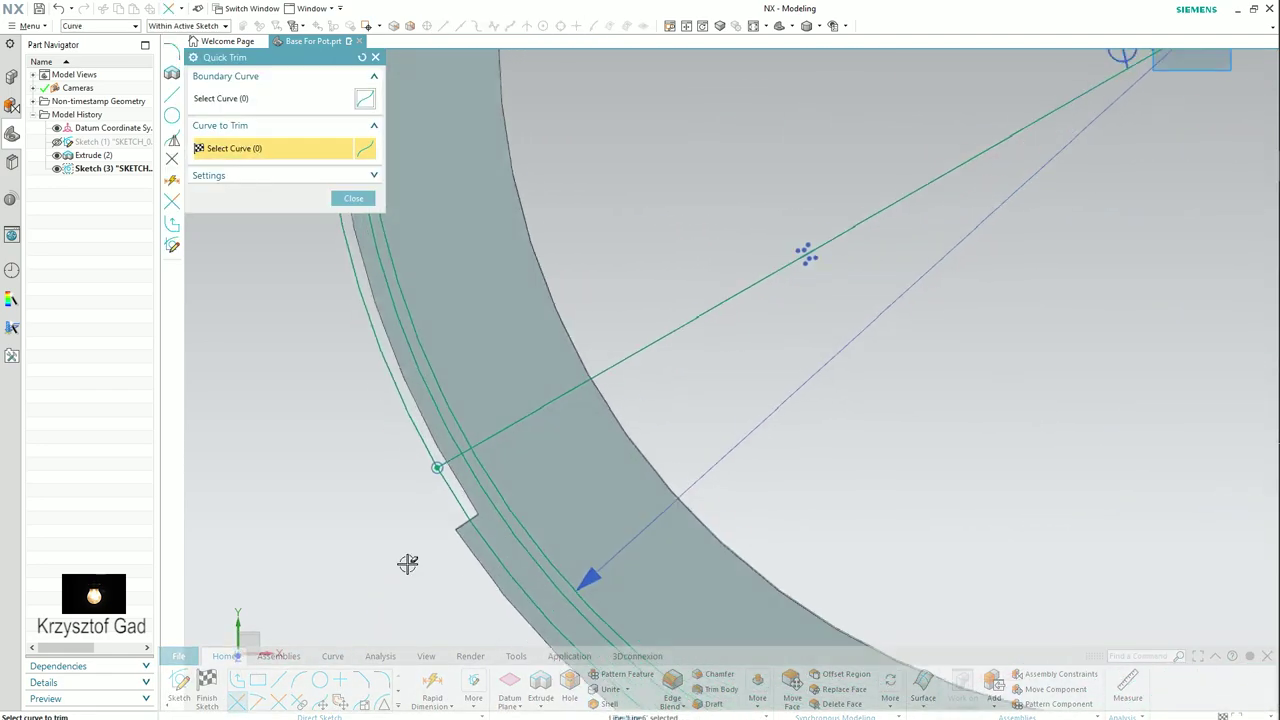
{"action": "scroll", "coordinate": [407, 563], "scroll_direction": "up", "scroll_amount": 2}
{"action": "scroll", "coordinate": [407, 563], "scroll_direction": "down", "scroll_amount": 3}
{"action": "scroll", "coordinate": [483, 583], "scroll_direction": "up", "scroll_amount": 3}
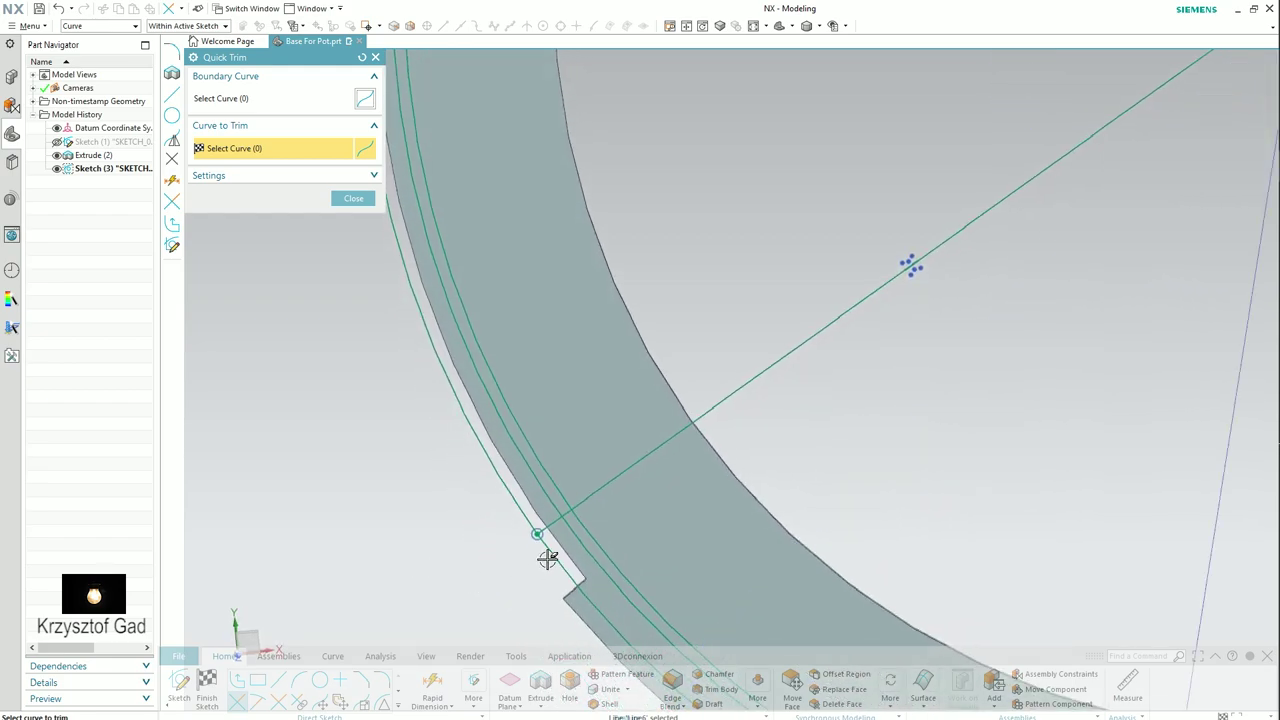
{"action": "scroll", "coordinate": [560, 590], "scroll_direction": "down", "scroll_amount": 1}
{"action": "scroll", "coordinate": [571, 597], "scroll_direction": "down", "scroll_amount": 2}
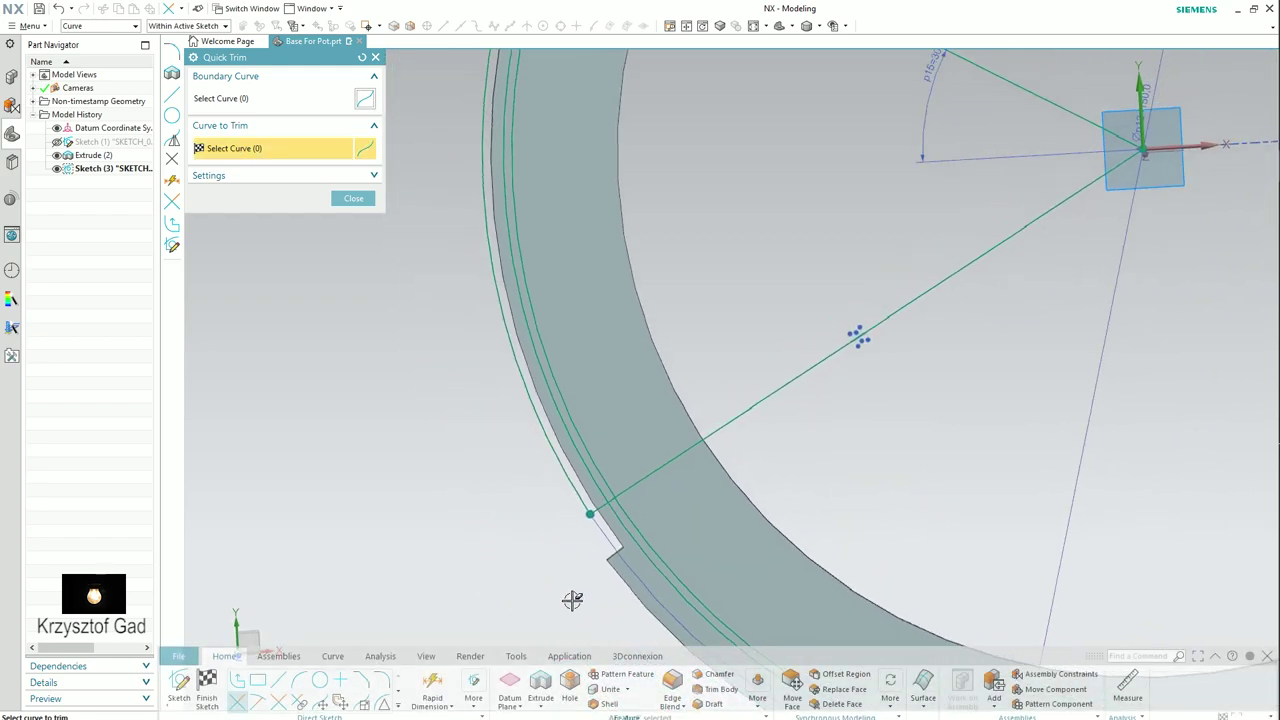
{"action": "scroll", "coordinate": [590, 570], "scroll_direction": "down", "scroll_amount": 2}
{"action": "scroll", "coordinate": [590, 545], "scroll_direction": "up", "scroll_amount": 2}
{"action": "scroll", "coordinate": [580, 570], "scroll_direction": "up", "scroll_amount": 1}
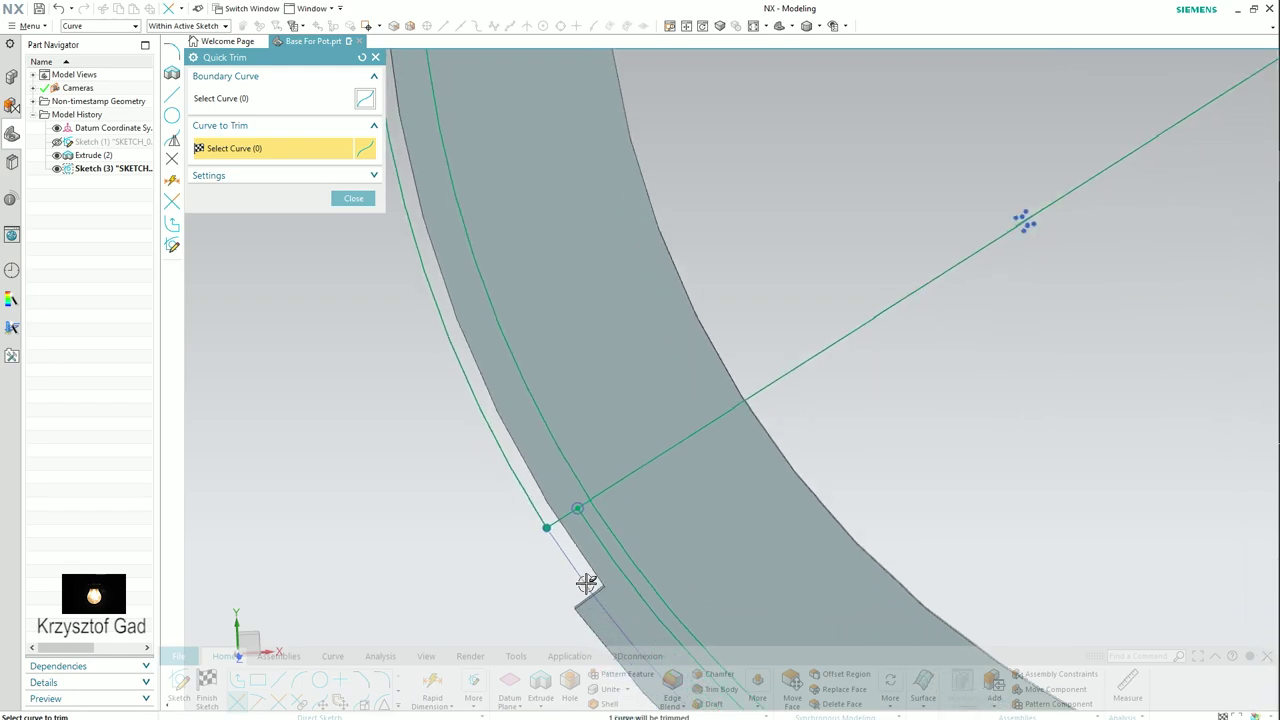
{"action": "scroll", "coordinate": [620, 520], "scroll_direction": "up", "scroll_amount": 2}
{"action": "left_click", "coordinate": [681, 476]}
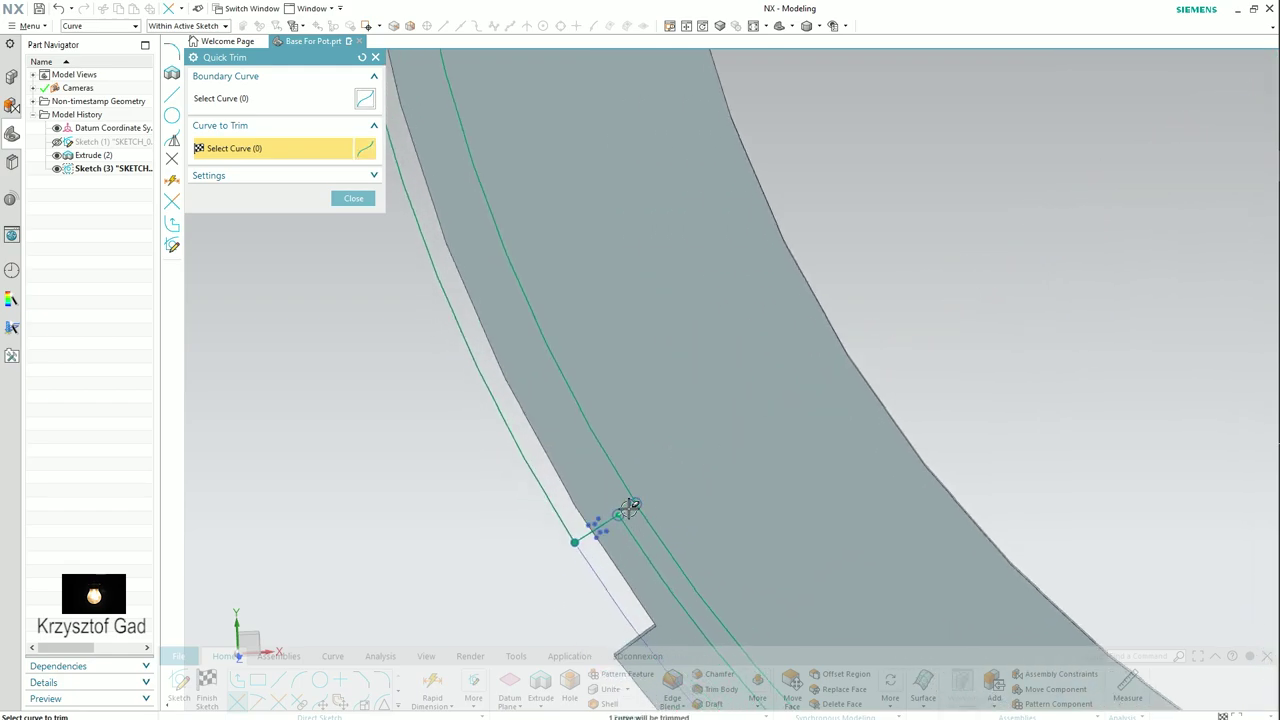
- Trim the excess of the other radial line and finish the rib sketch
{"action": "scroll", "coordinate": [788, 509], "scroll_direction": "down", "scroll_amount": 2}
{"action": "scroll", "coordinate": [786, 509], "scroll_direction": "down", "scroll_amount": 2}
{"action": "scroll", "coordinate": [772, 509], "scroll_direction": "up", "scroll_amount": 2}
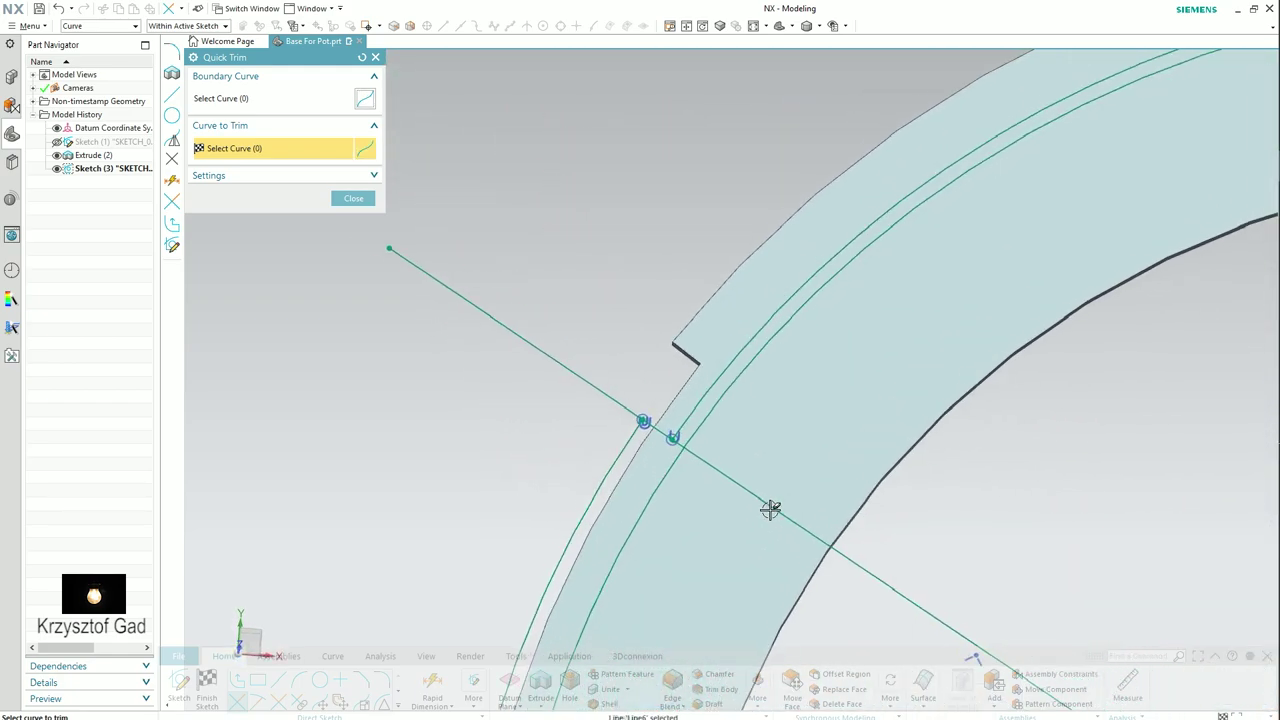
{"action": "scroll", "coordinate": [757, 507], "scroll_direction": "up", "scroll_amount": 2}
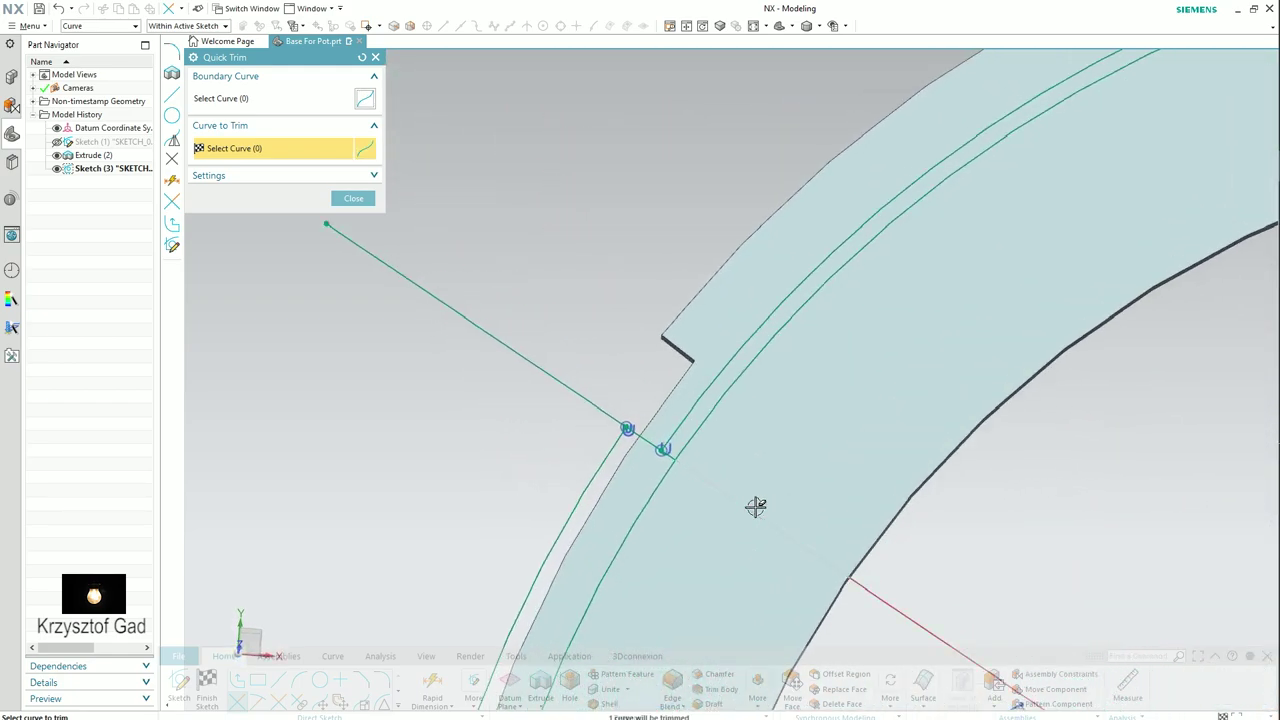
{"action": "left_click", "coordinate": [565, 390]}
{"action": "scroll", "coordinate": [663, 486], "scroll_direction": "up", "scroll_amount": 1}
{"action": "scroll", "coordinate": [640, 510], "scroll_direction": "up", "scroll_amount": 3}
{"action": "scroll", "coordinate": [650, 480], "scroll_direction": "up", "scroll_amount": 1}
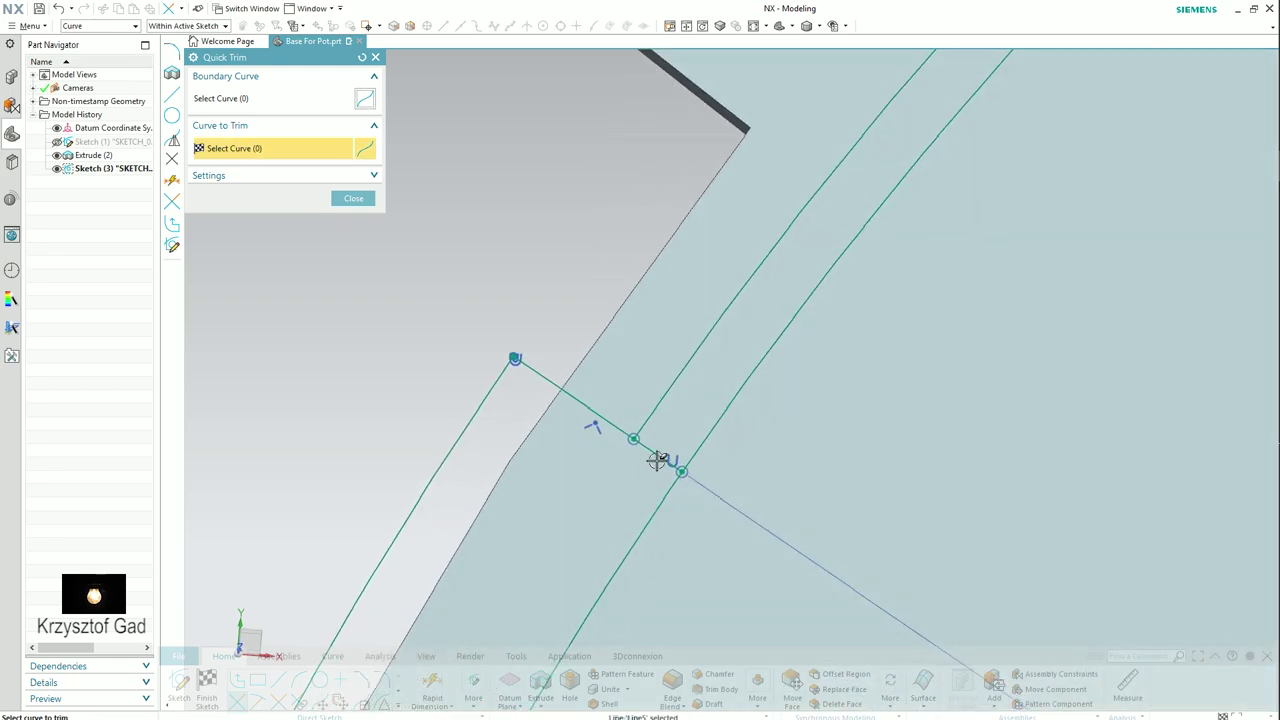
{"action": "scroll", "coordinate": [565, 560], "scroll_direction": "down", "scroll_amount": 1}
{"action": "scroll", "coordinate": [560, 563], "scroll_direction": "down", "scroll_amount": 2}
{"action": "scroll", "coordinate": [560, 563], "scroll_direction": "down", "scroll_amount": 2}
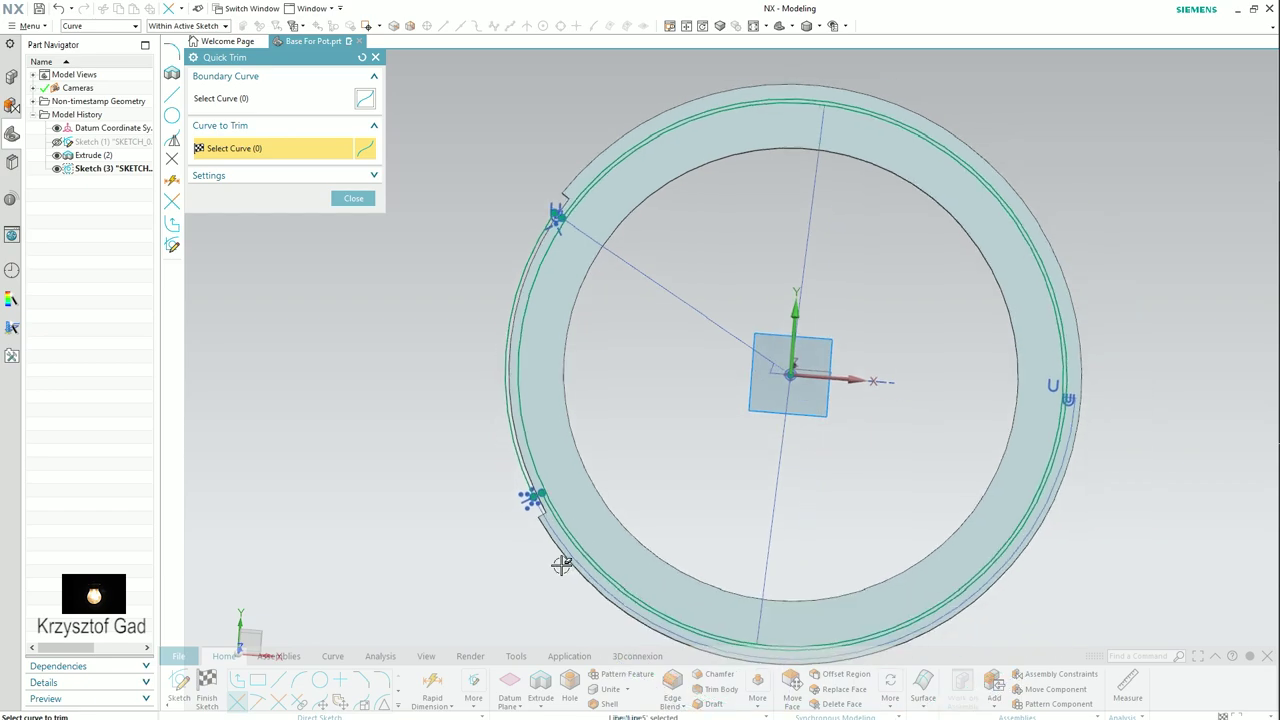
{"action": "scroll", "coordinate": [561, 565], "scroll_direction": "down", "scroll_amount": 1}
{"action": "scroll", "coordinate": [500, 470], "scroll_direction": "up", "scroll_amount": 1}
{"action": "scroll", "coordinate": [400, 290], "scroll_direction": "up", "scroll_amount": 1}
{"action": "left_click", "coordinate": [354, 198]}
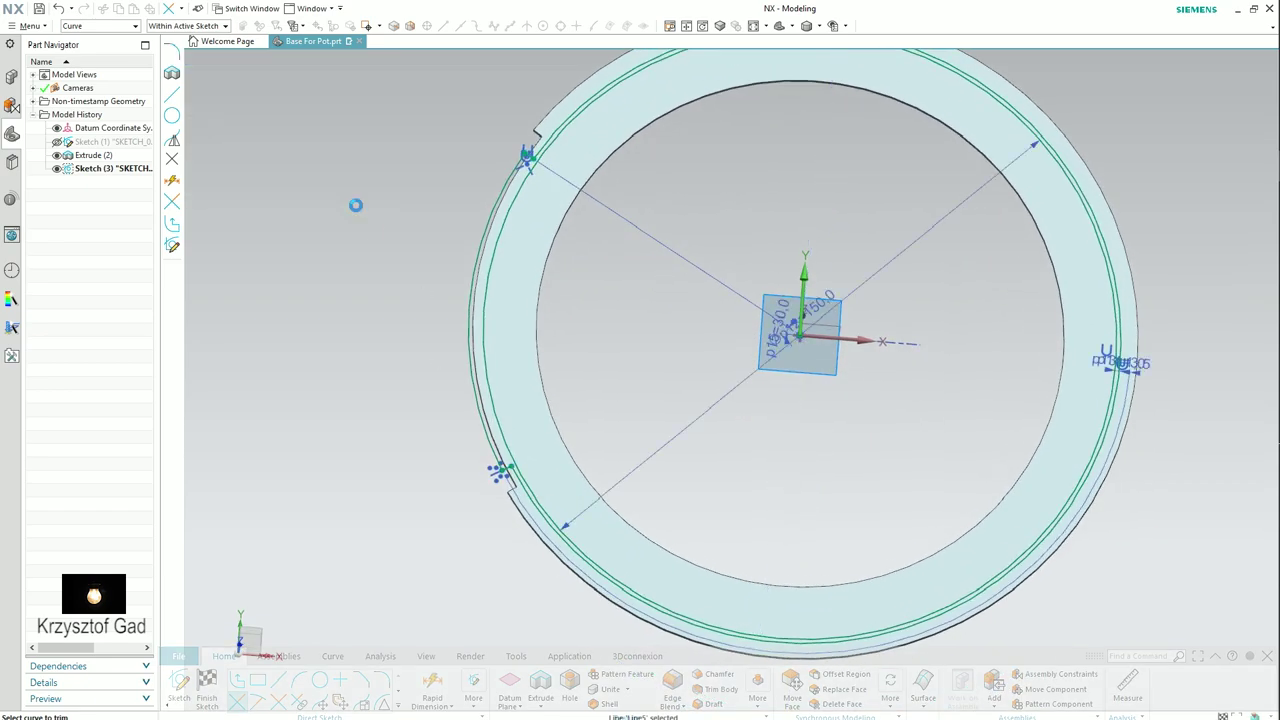
{"action": "left_click", "coordinate": [207, 688]}
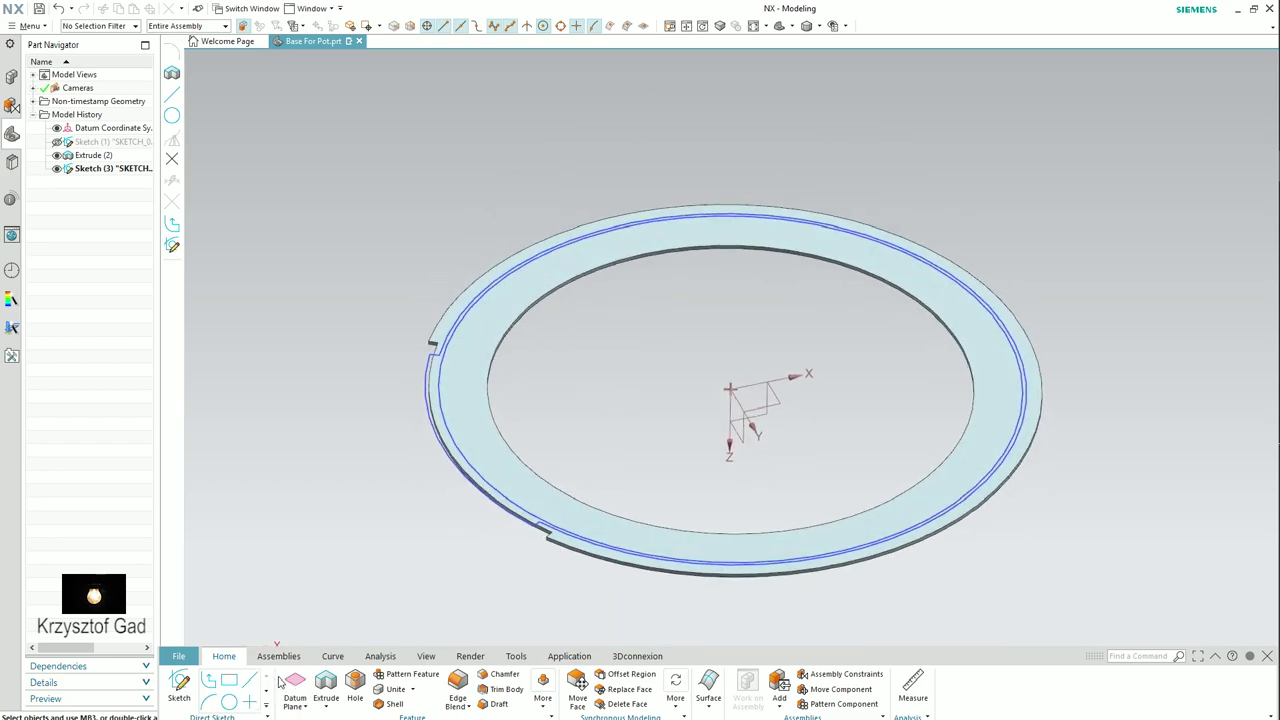
- Extrude the rib sketch curves 2 mm in the reversed direction
{"action": "left_click", "coordinate": [326, 684]}
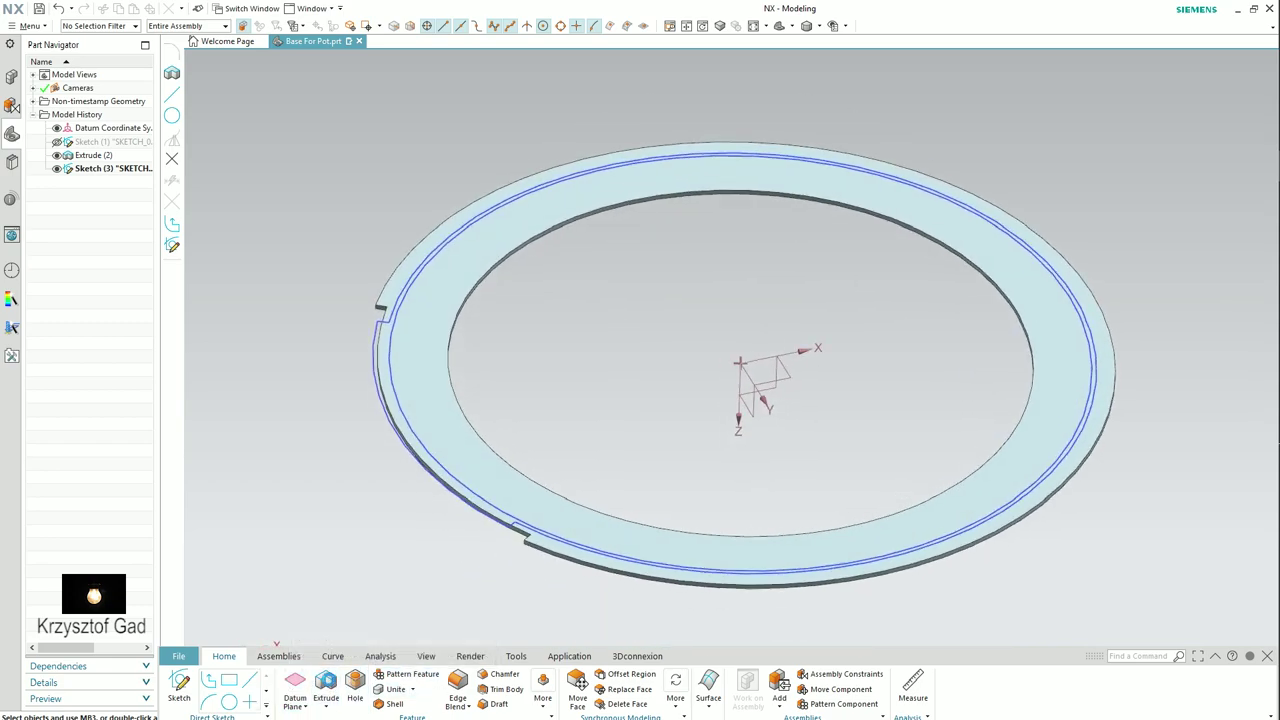
{"action": "left_click", "coordinate": [482, 516]}
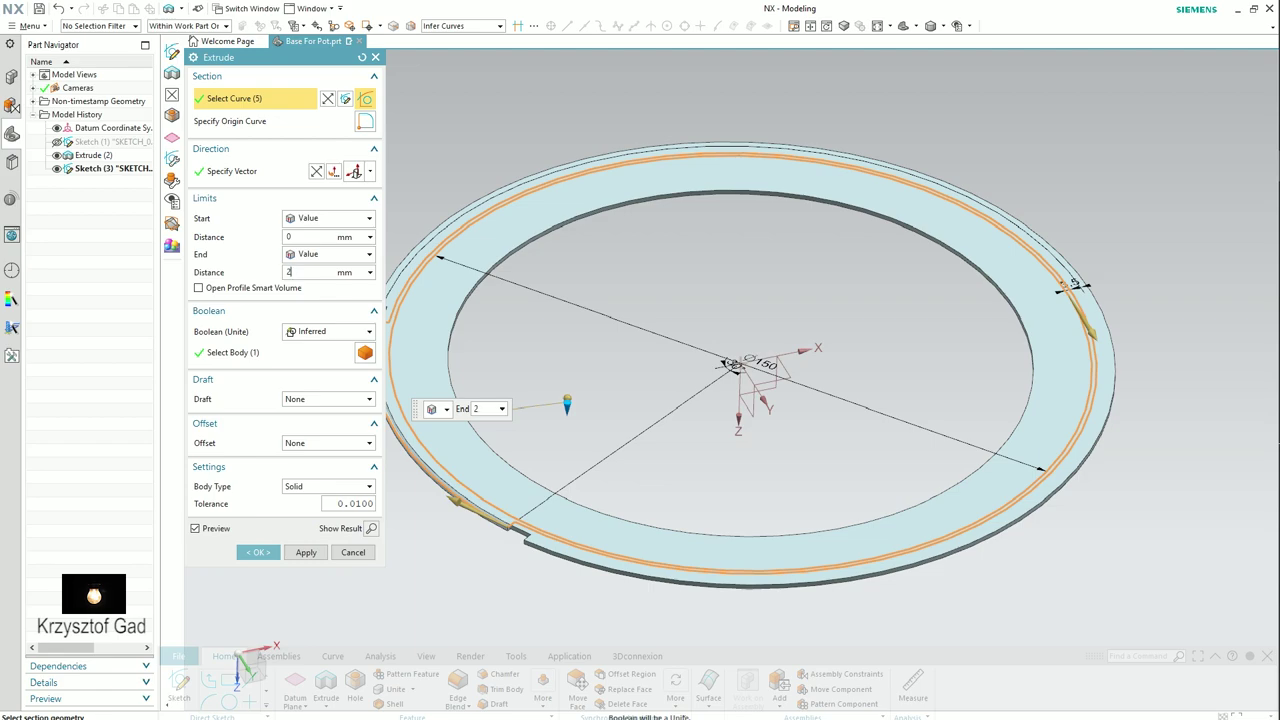
{"action": "left_click", "coordinate": [316, 172]}
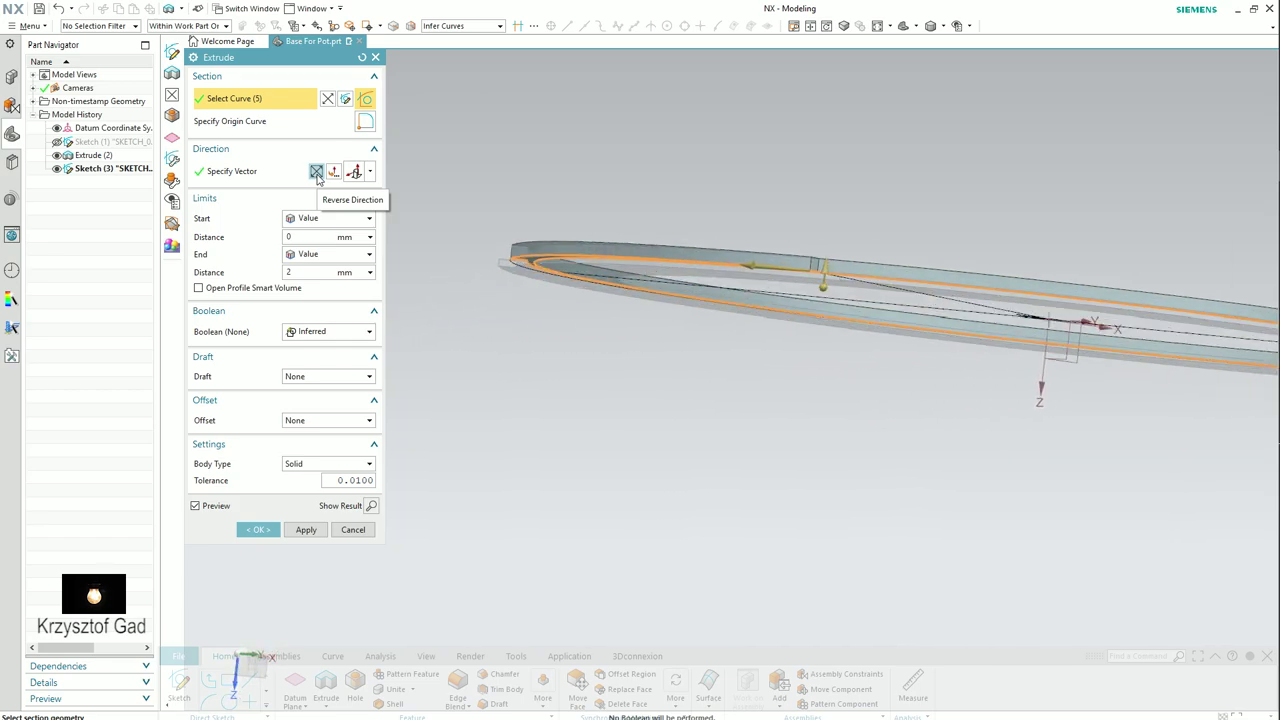
{"action": "left_click", "coordinate": [272, 533]}
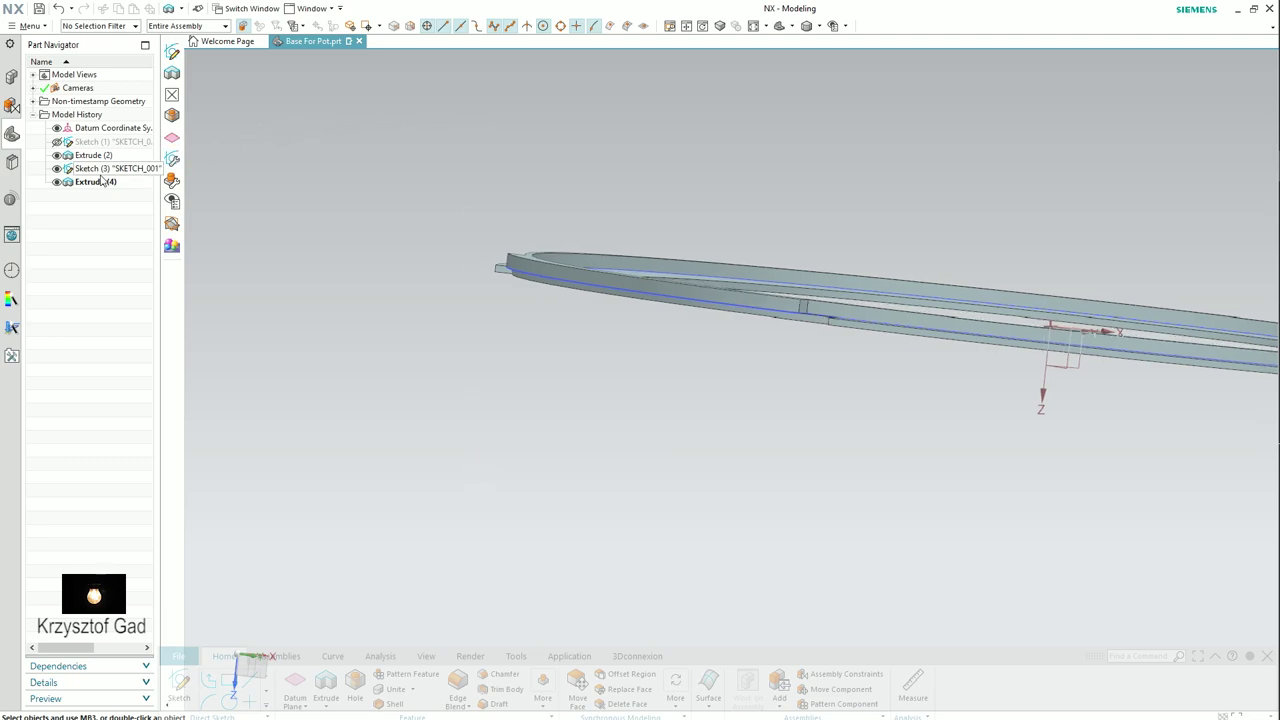
- Recolour the Extrude (2) ring body to Medium Steel with Edit Object Display
{"action": "key", "text": "Home"}
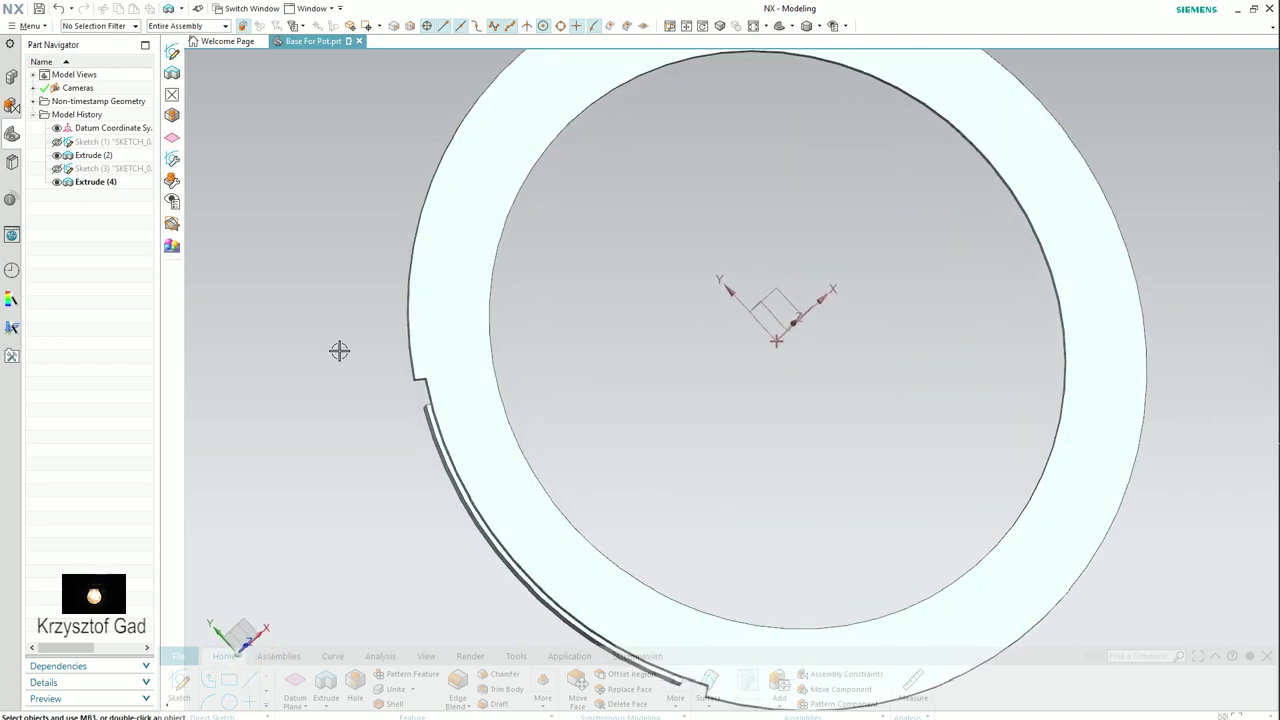
{"action": "mouse_move", "coordinate": [343, 363]}
{"action": "middle_mouse_down"}
{"action": "mouse_move", "coordinate": [480, 503]}
{"action": "mouse_move", "coordinate": [490, 540]}
{"action": "middle_mouse_up"}
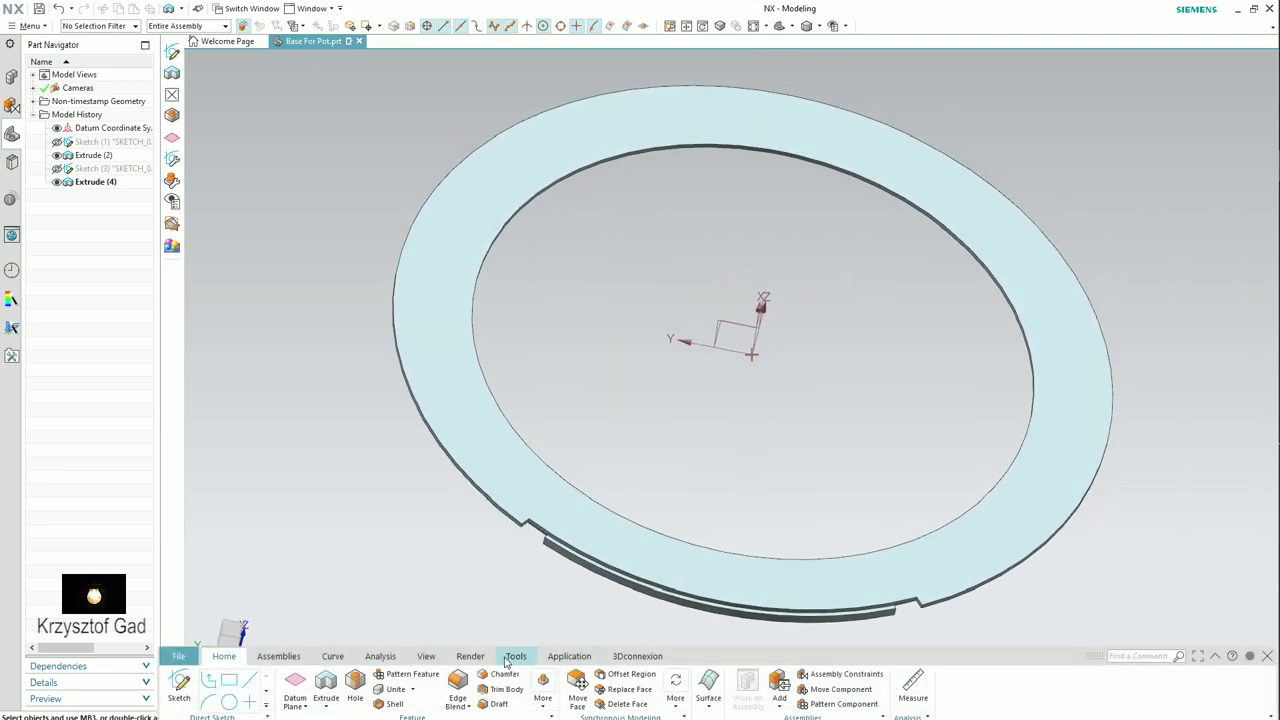
{"action": "left_click", "coordinate": [427, 657]}
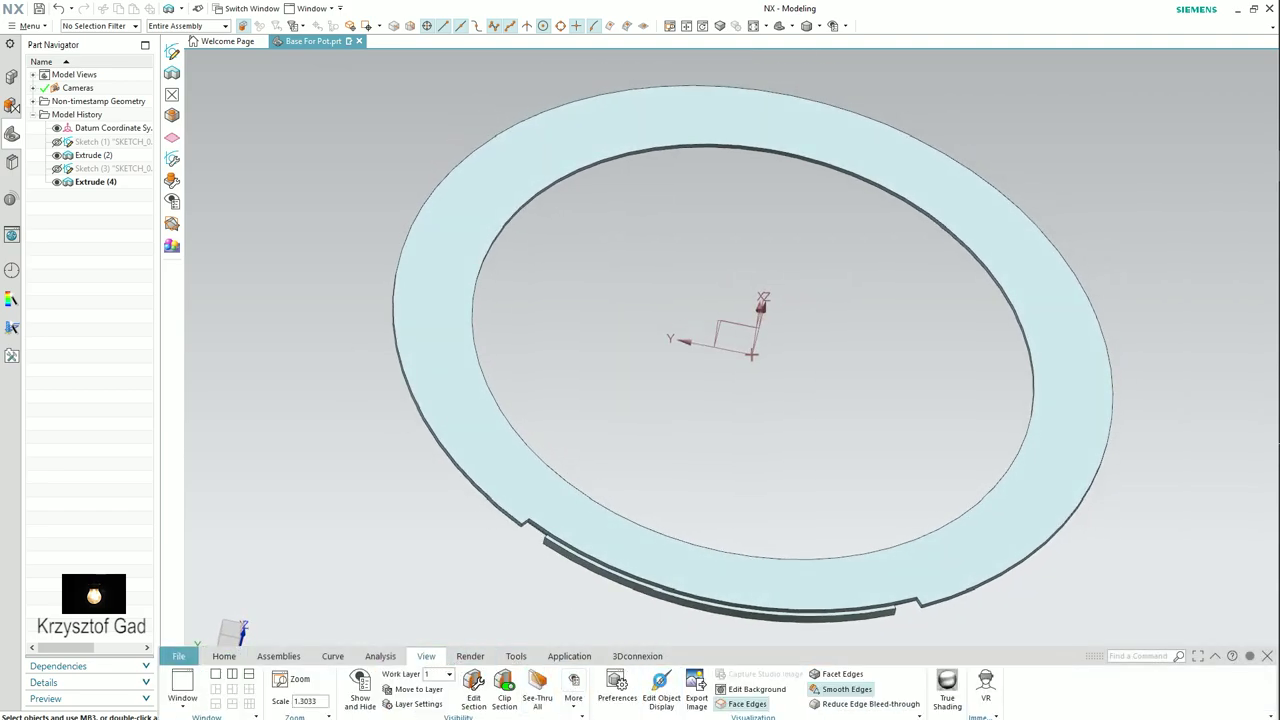
{"action": "left_click", "coordinate": [660, 685]}
{"action": "left_click", "coordinate": [503, 443]}
{"action": "left_click", "coordinate": [305, 390]}
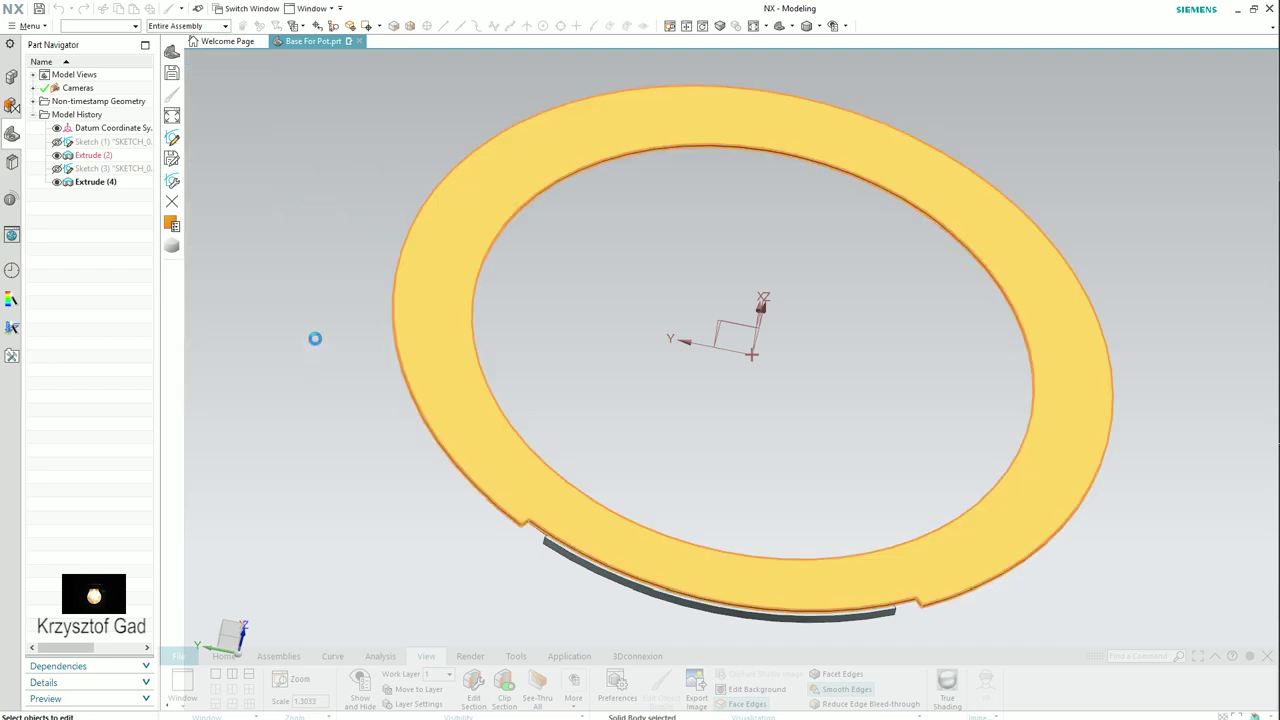
{"action": "left_click", "coordinate": [343, 125]}
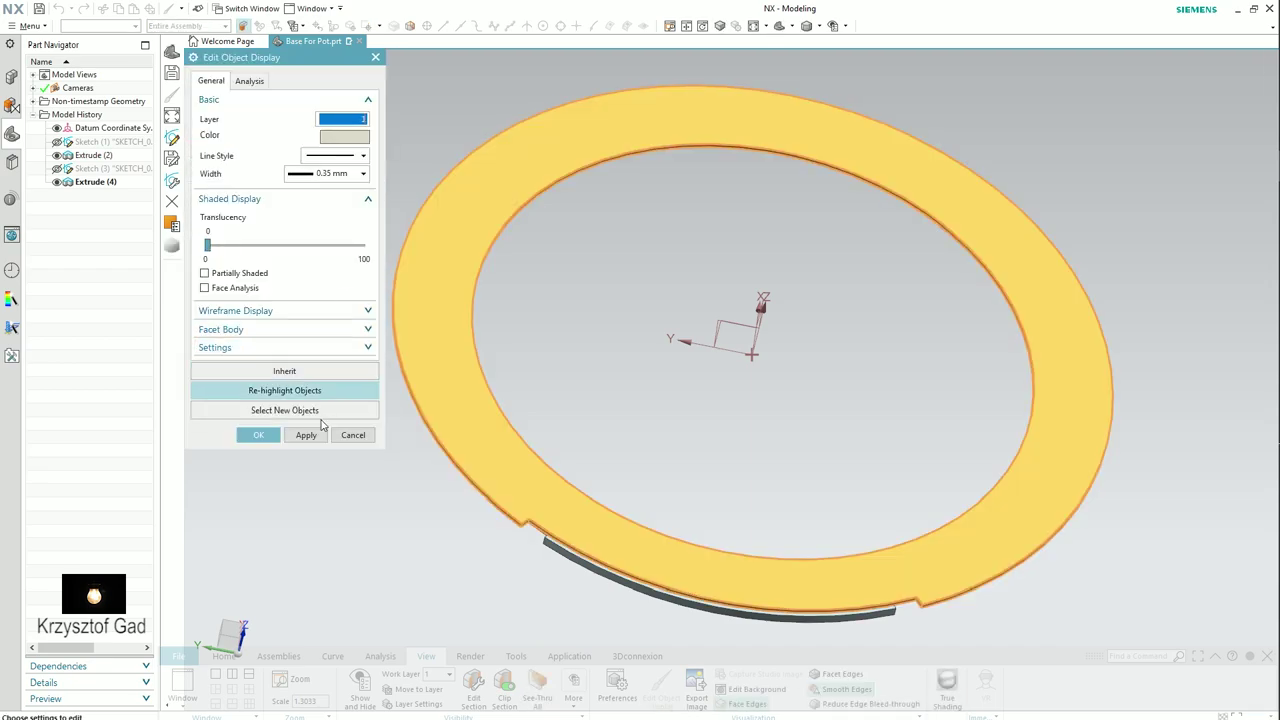
{"action": "left_click", "coordinate": [265, 440]}
{"action": "middle_click_drag", "start_coordinate": [302, 389], "coordinate": [279, 370]}
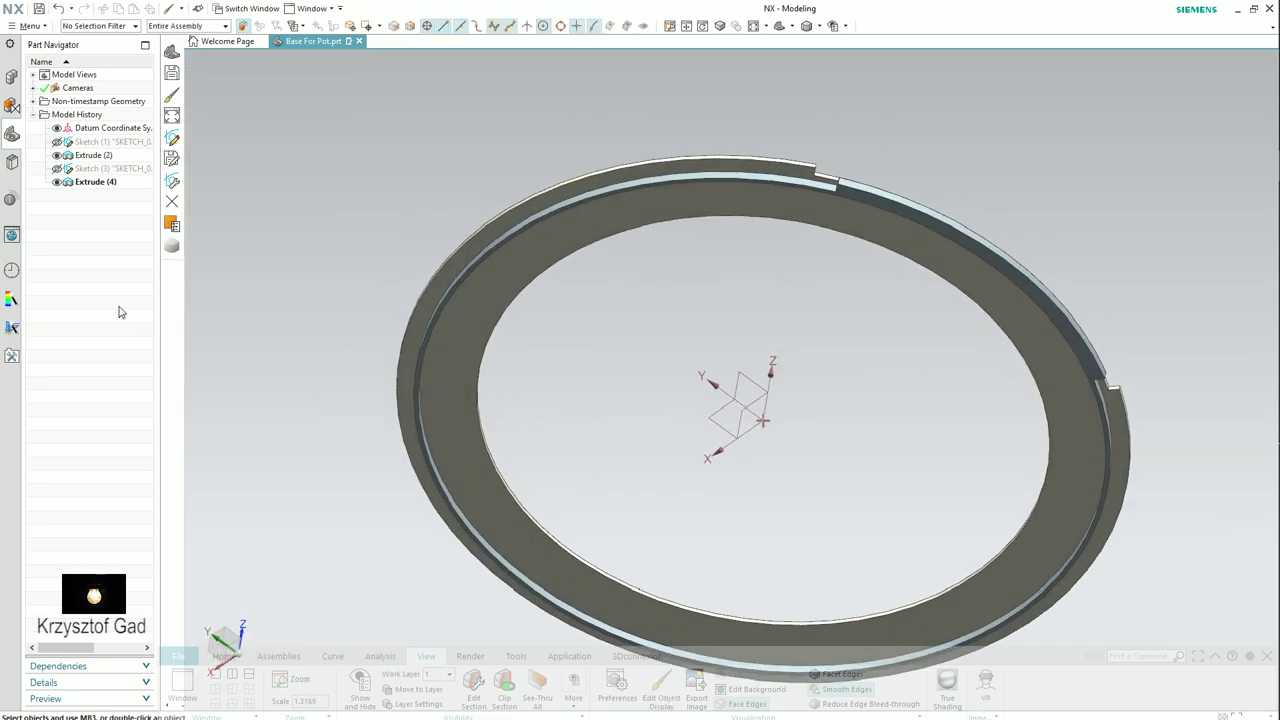
- Edit Extrude (4) so its Boolean is Unite, fusing the 2 mm rib into the ring
{"action": "double_click", "coordinate": [70, 184]}
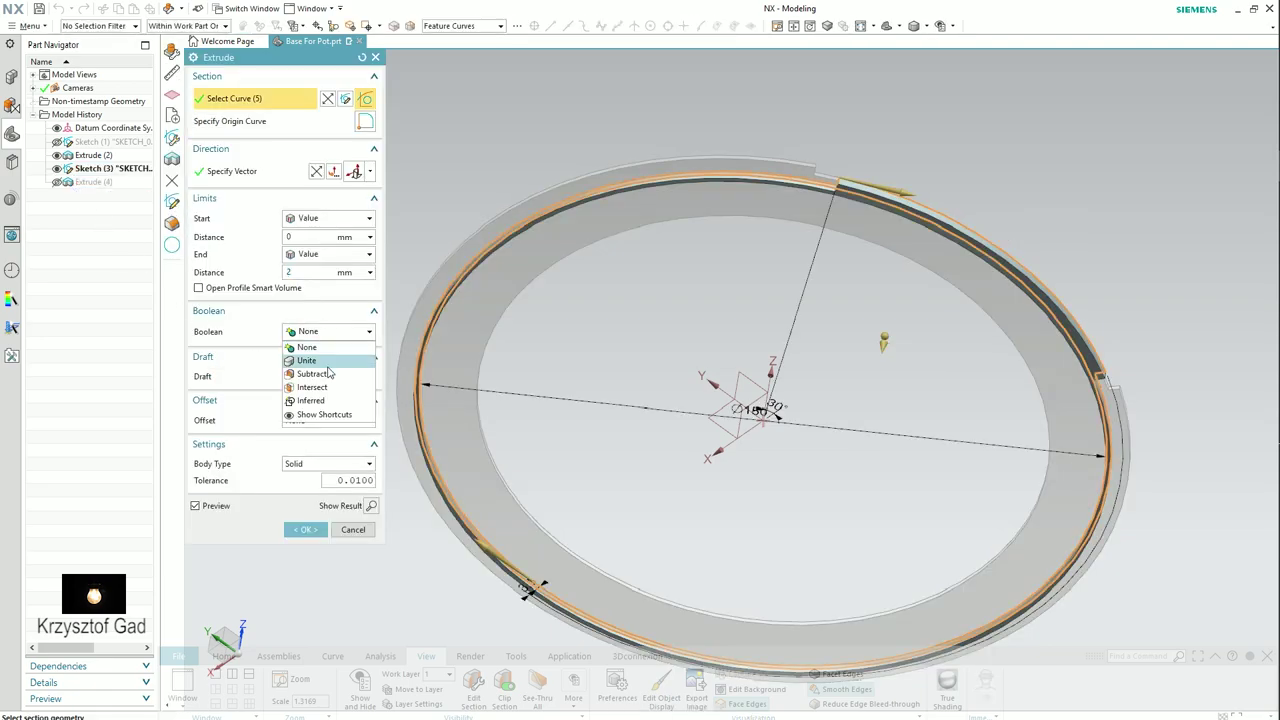
{"action": "left_click", "coordinate": [329, 373]}
{"action": "left_click", "coordinate": [306, 554]}
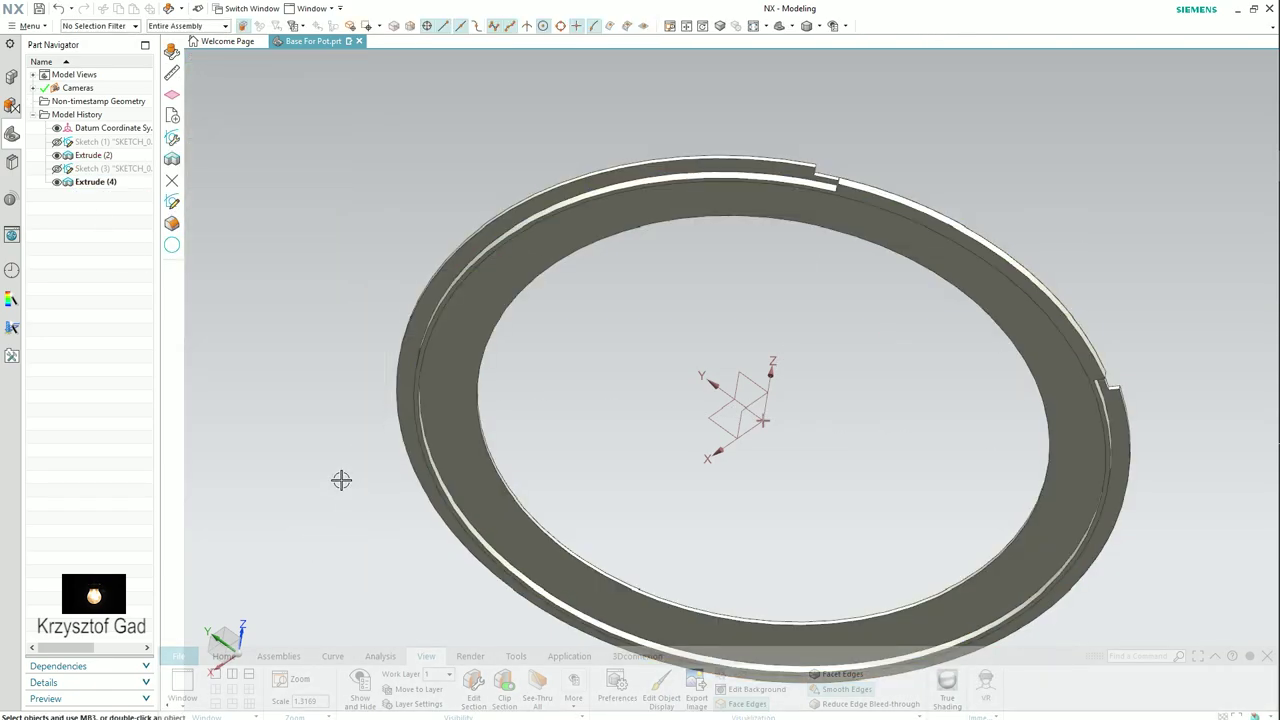
{"action": "middle_click_drag", "start_coordinate": [341, 480], "coordinate": [271, 329]}
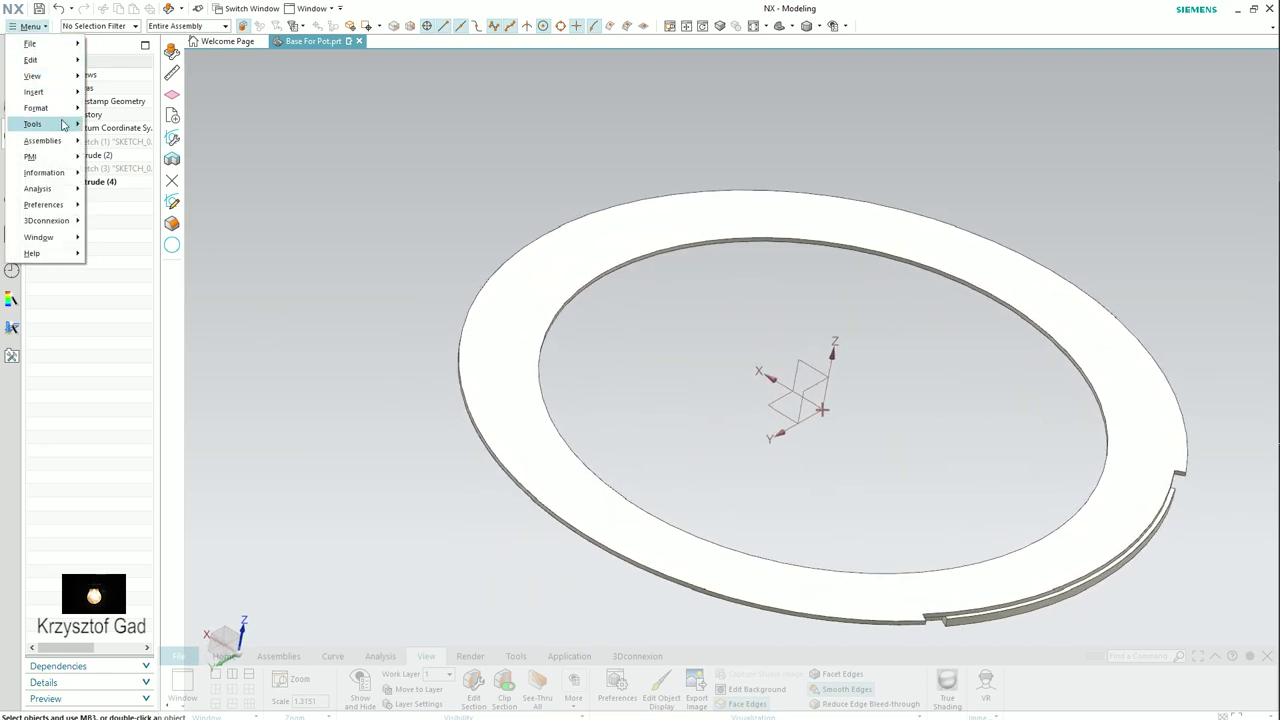
{"action": "mouse_move", "coordinate": [33, 124]}
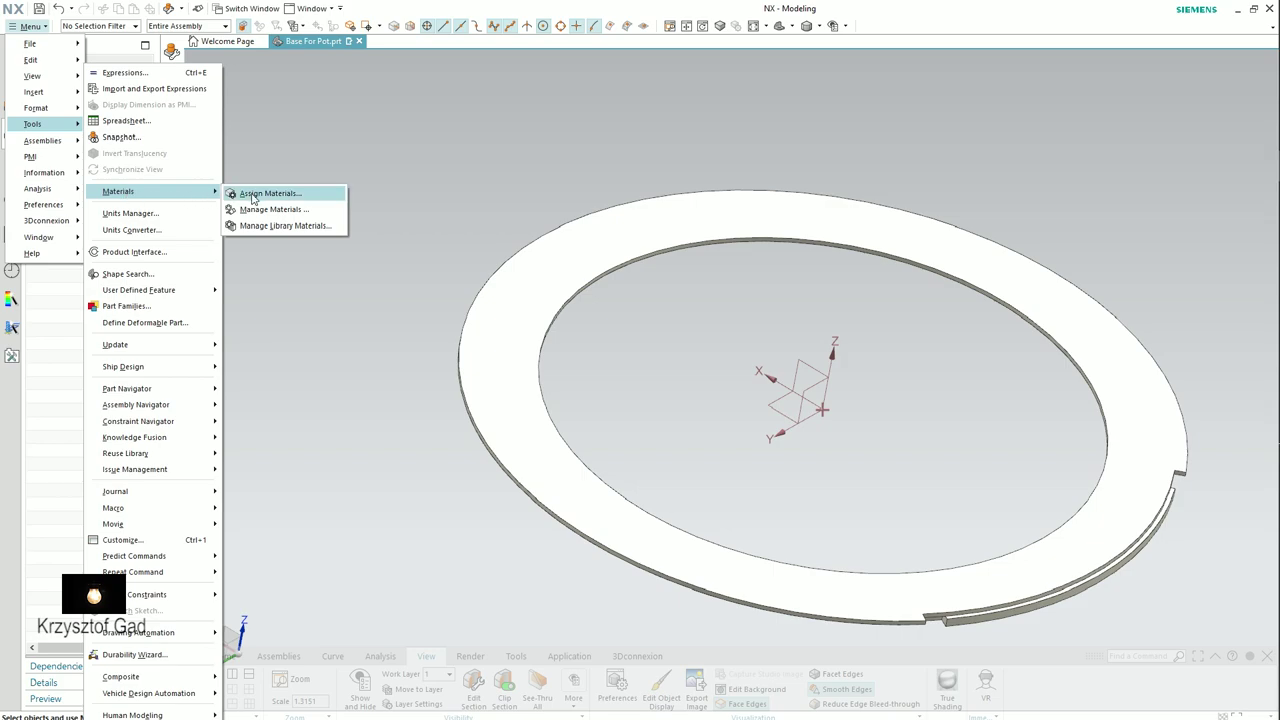
- Assign ABS as the material of the ring body
{"action": "left_click", "coordinate": [252, 196]}
{"action": "left_click", "coordinate": [500, 328]}
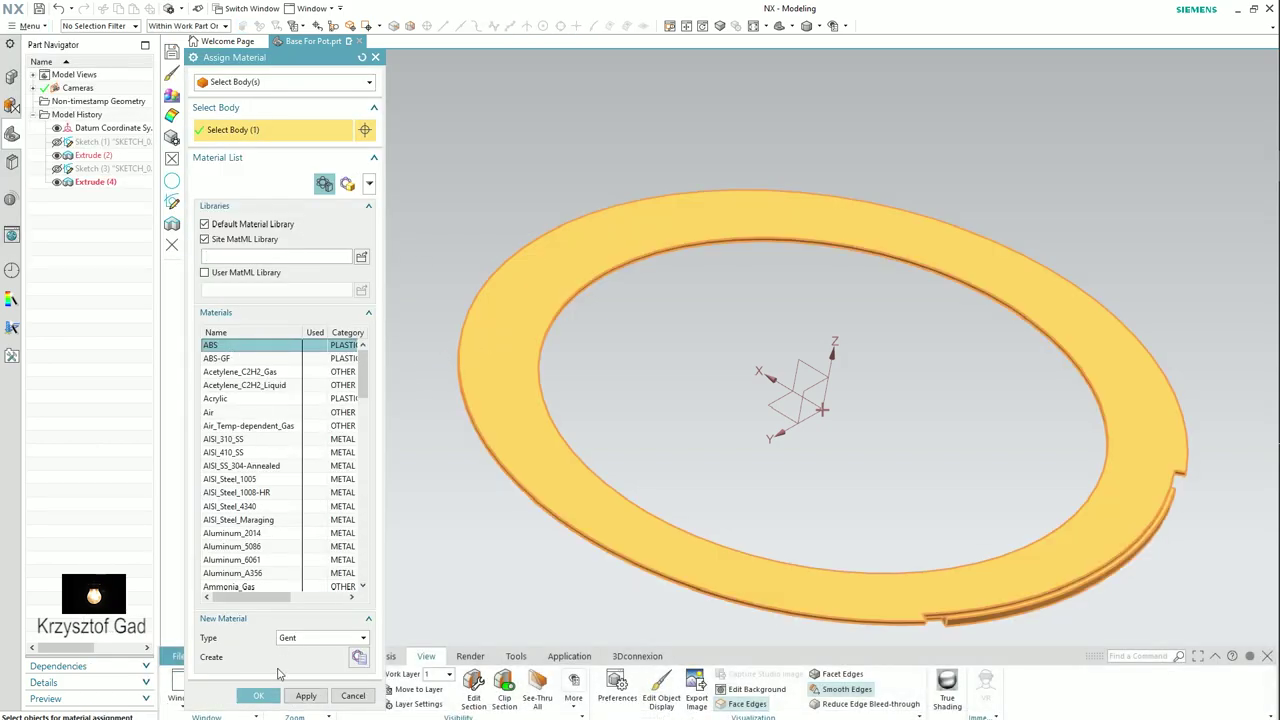
{"action": "left_click", "coordinate": [258, 695]}
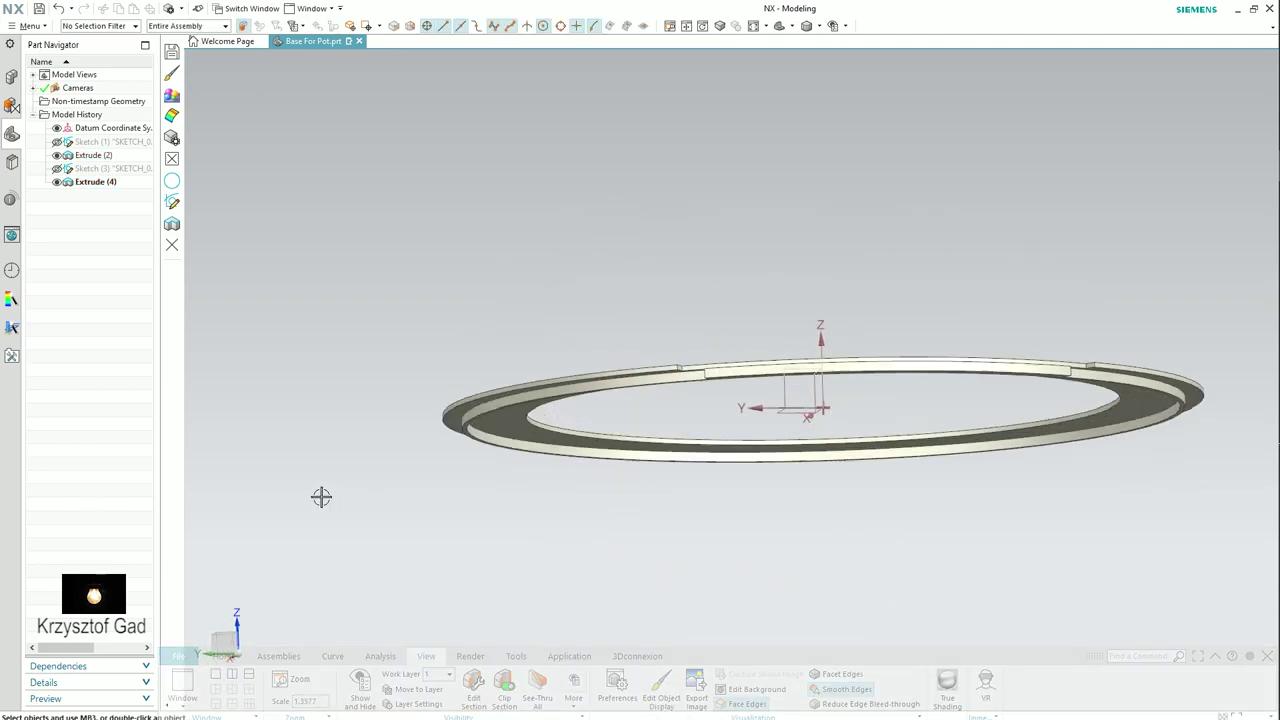